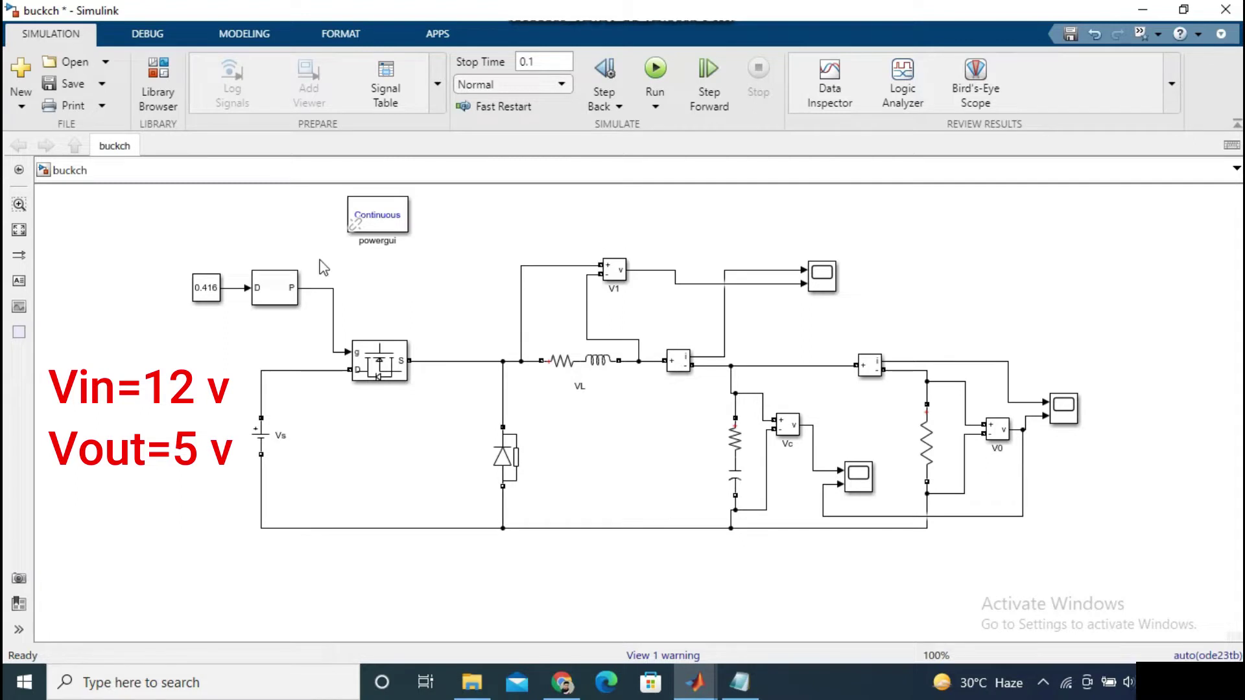
# - Check the amplitude of the DC voltage source Vs in its block parameters
pyautogui.click(264, 436)
pyautogui.doubleClick(266, 437)
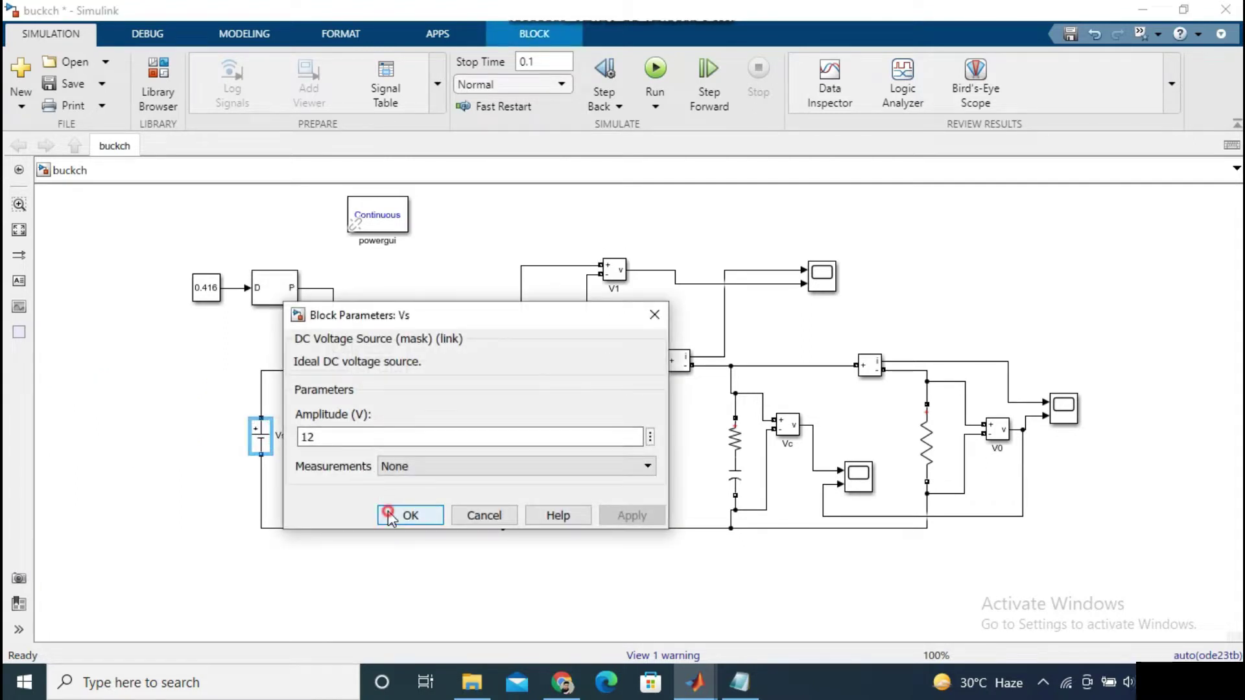
pyautogui.click(391, 515)
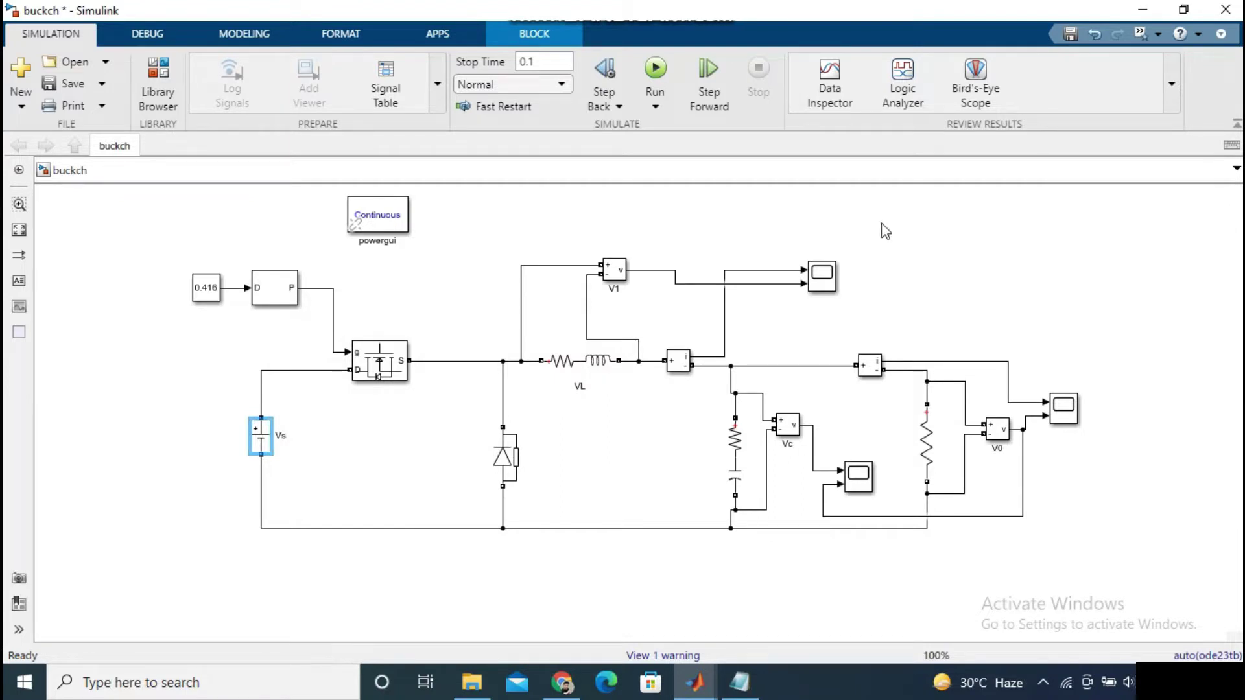
# - Run the simulation and examine the load scope, autoscaling the plots and zooming in on the output voltage ripple
pyautogui.click(656, 73)
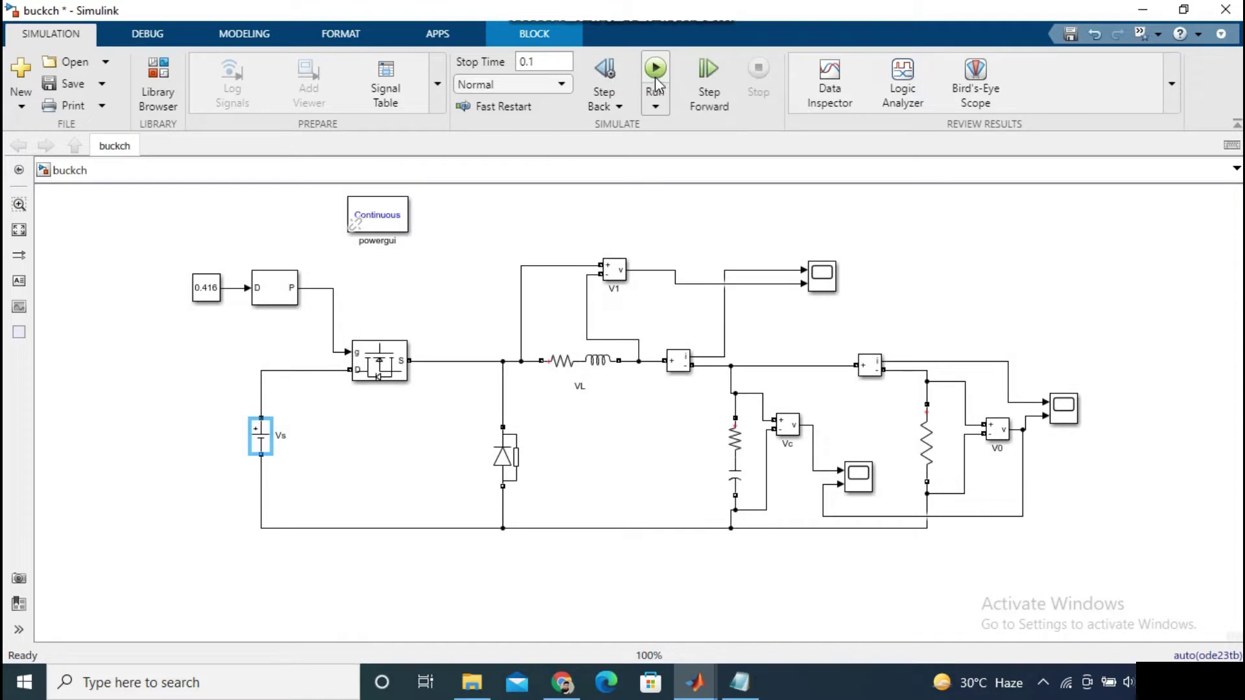
pyautogui.doubleClick(1064, 408)
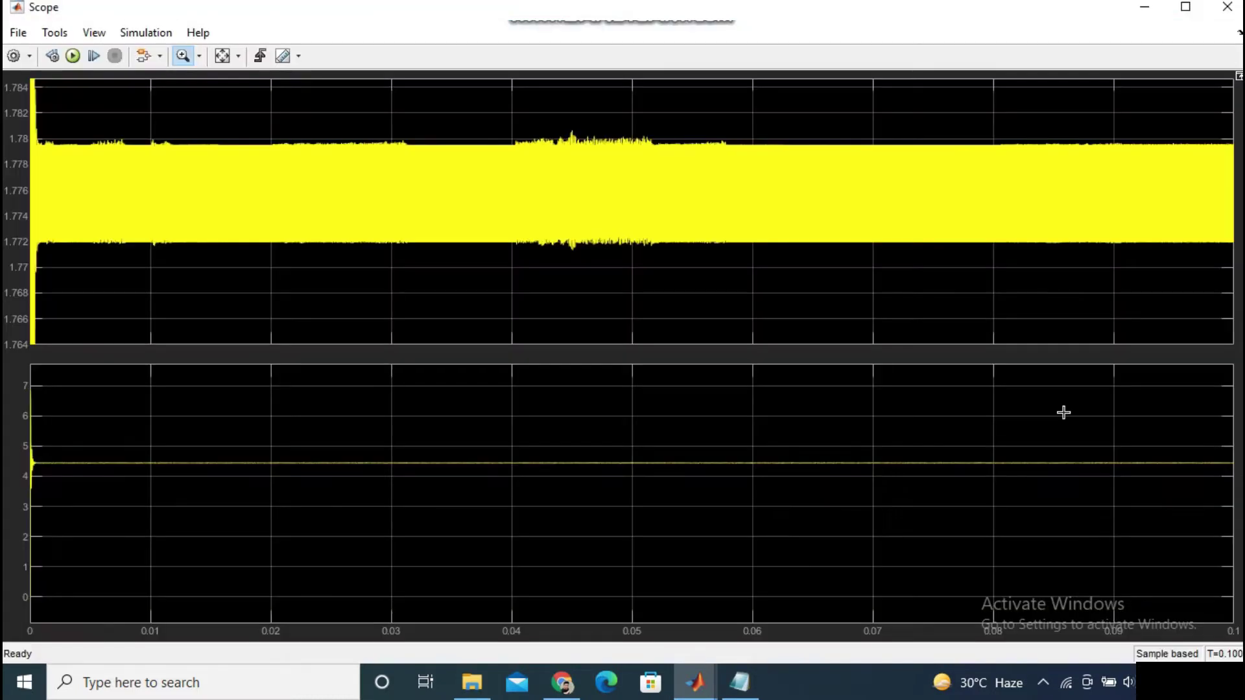
pyautogui.click(221, 57)
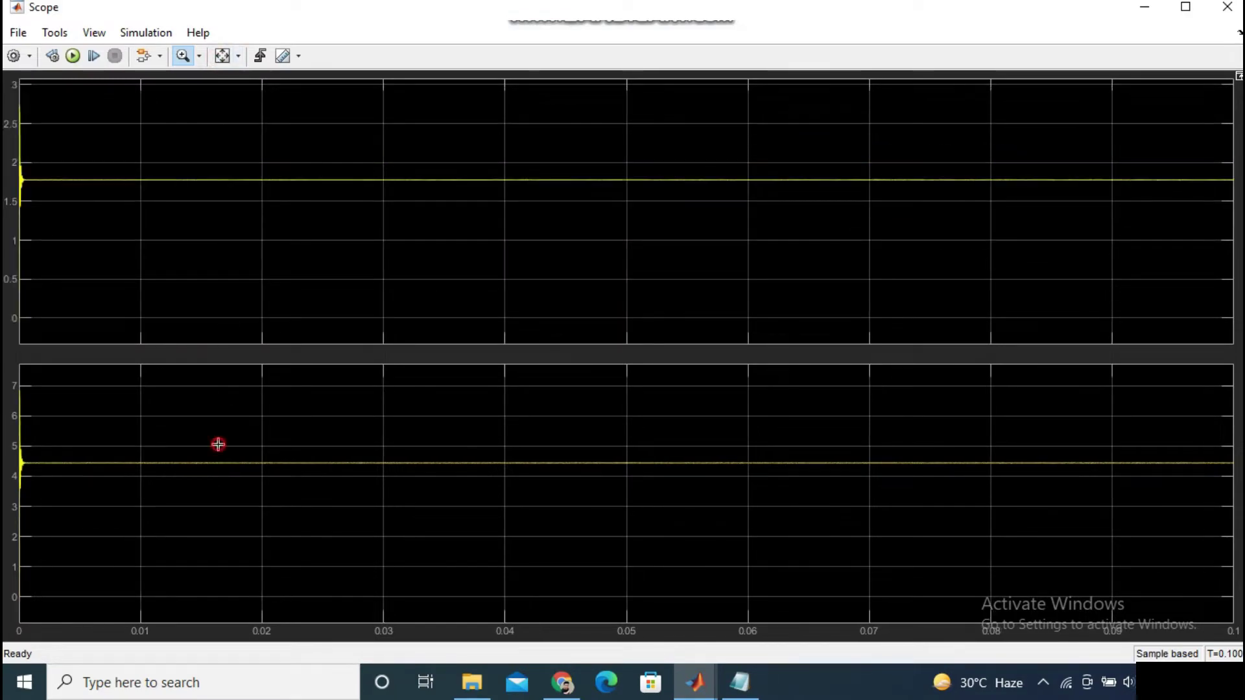
pyautogui.moveTo(218, 445); pyautogui.dragTo(296, 513)
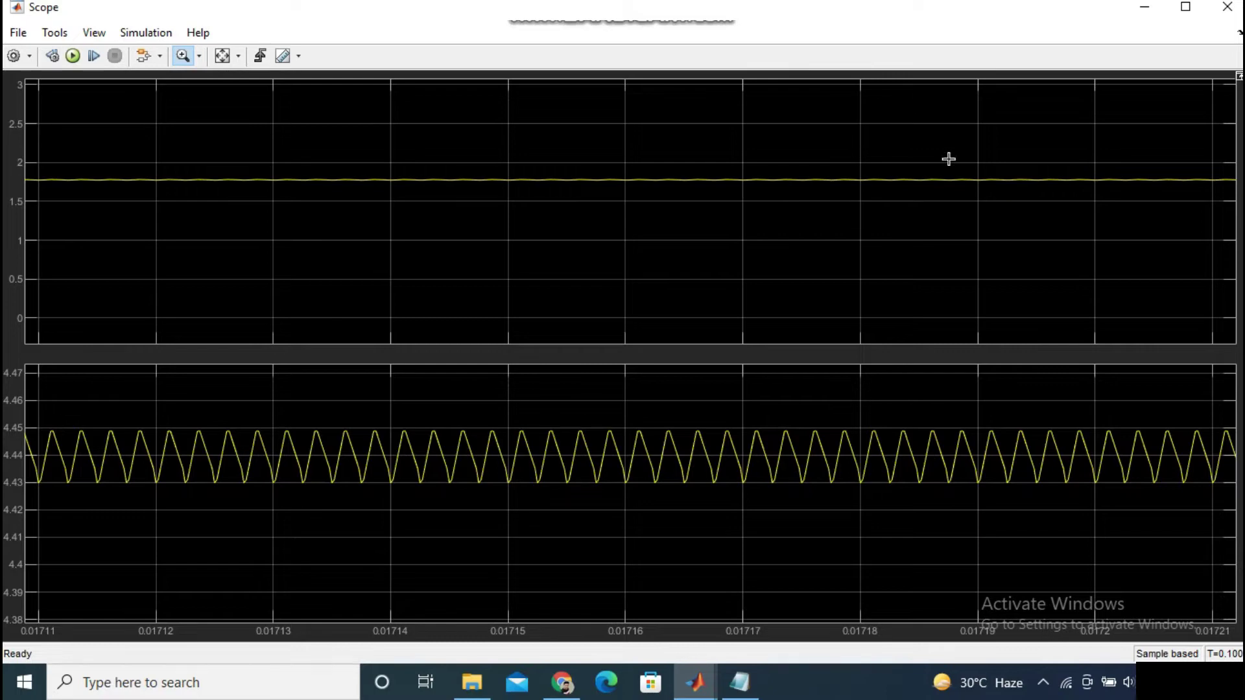
pyautogui.click(1228, 7)
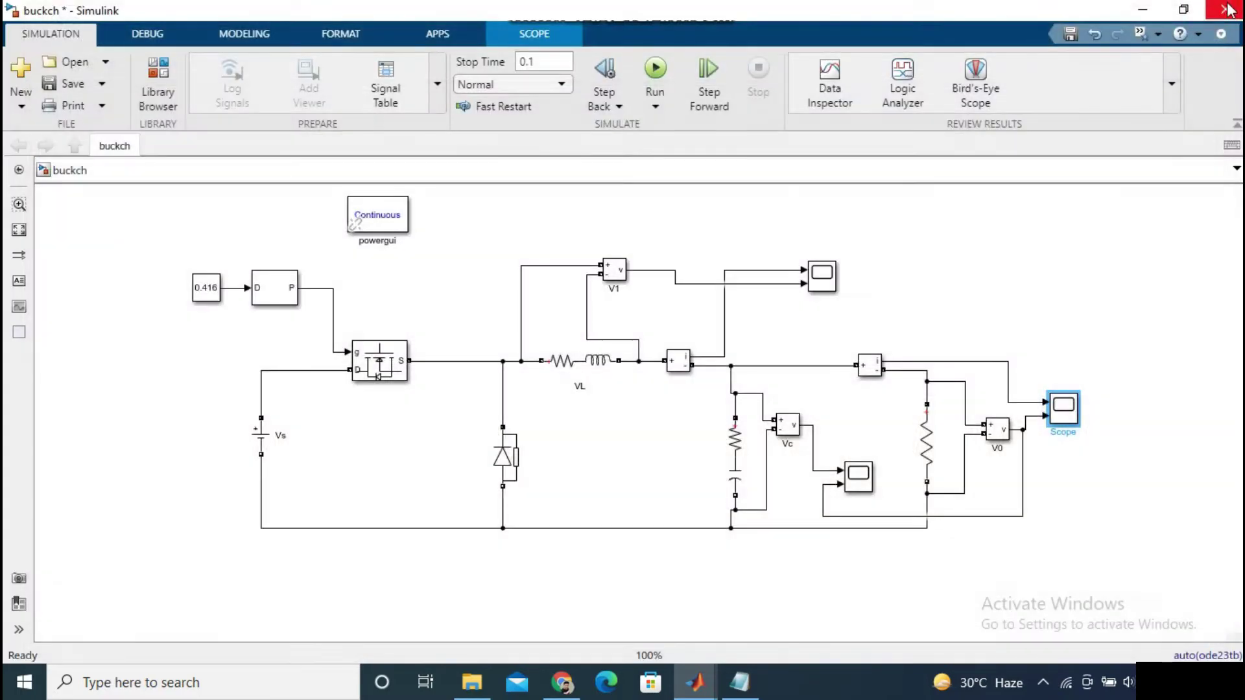
pyautogui.click(1022, 275)
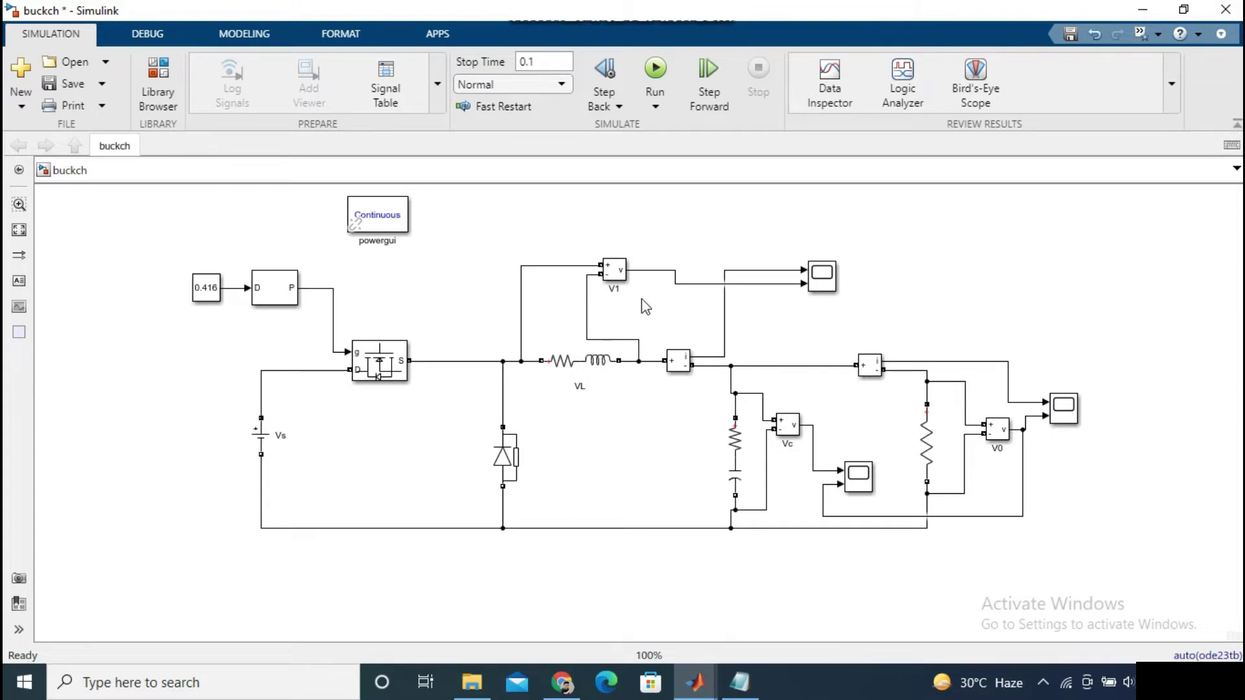
# - Review the block parameters of the inductor branch VL, the capacitor branch and the load resistor
pyautogui.doubleClick(586, 366)
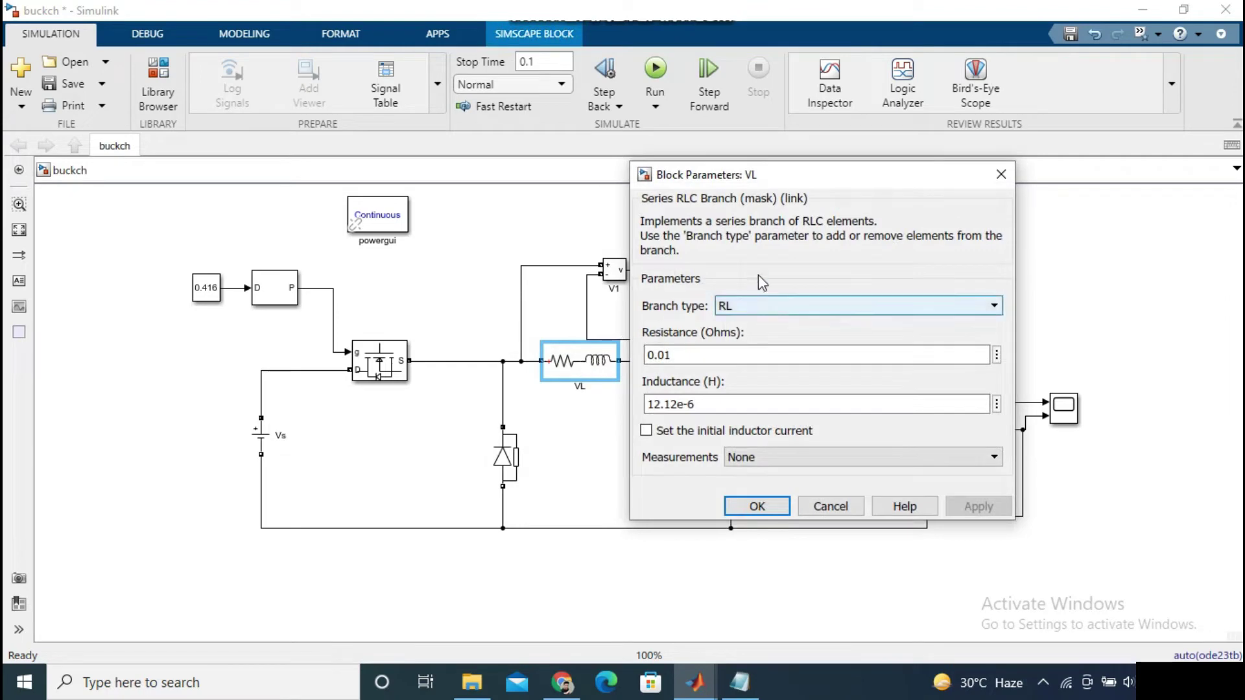
pyautogui.click(756, 506)
pyautogui.doubleClick(739, 452)
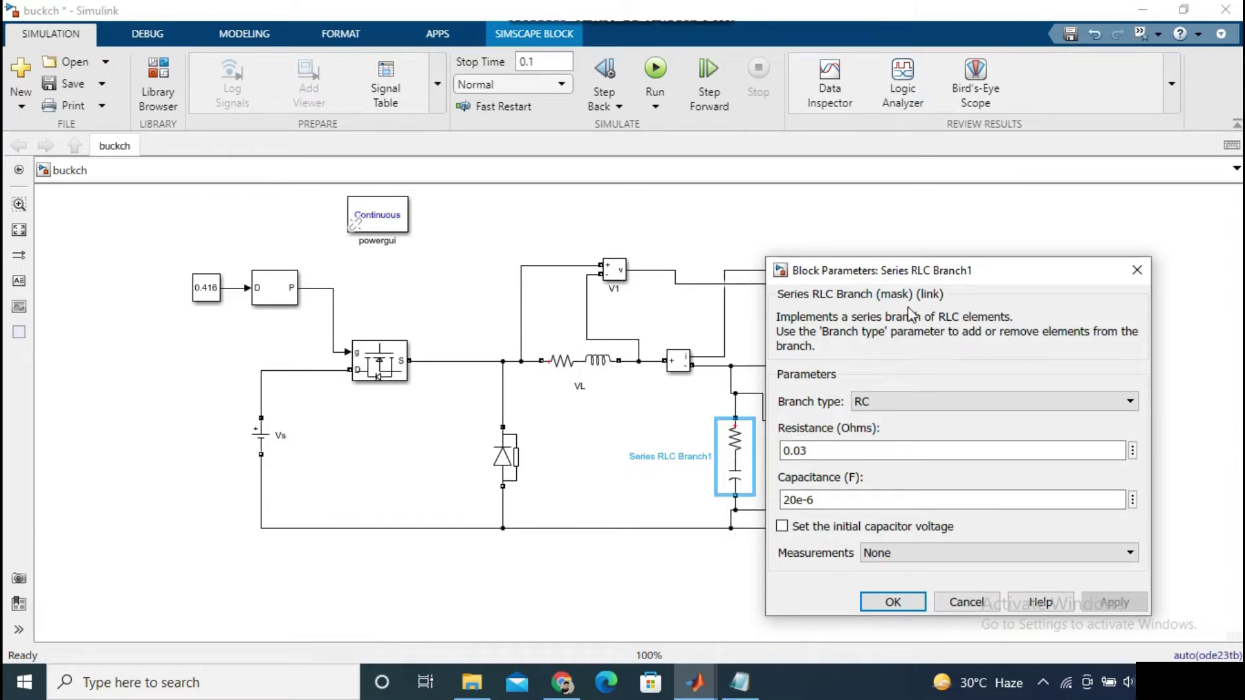
pyautogui.click(886, 606)
pyautogui.doubleClick(933, 434)
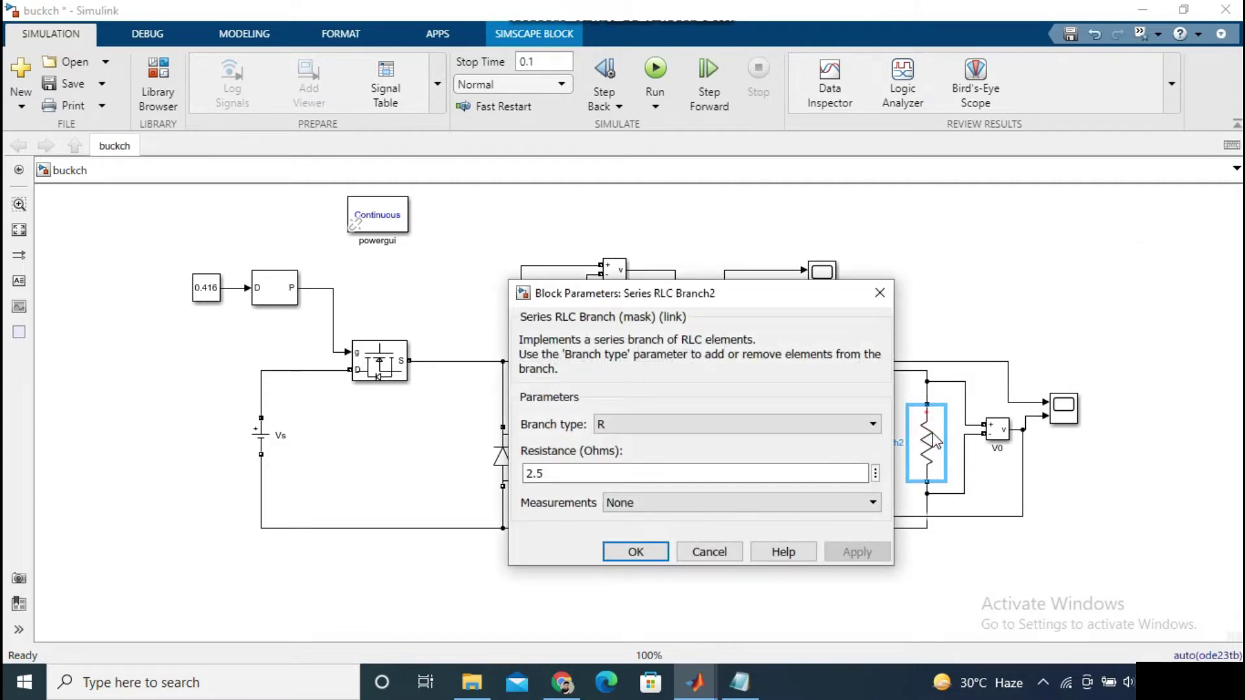
pyautogui.click(637, 552)
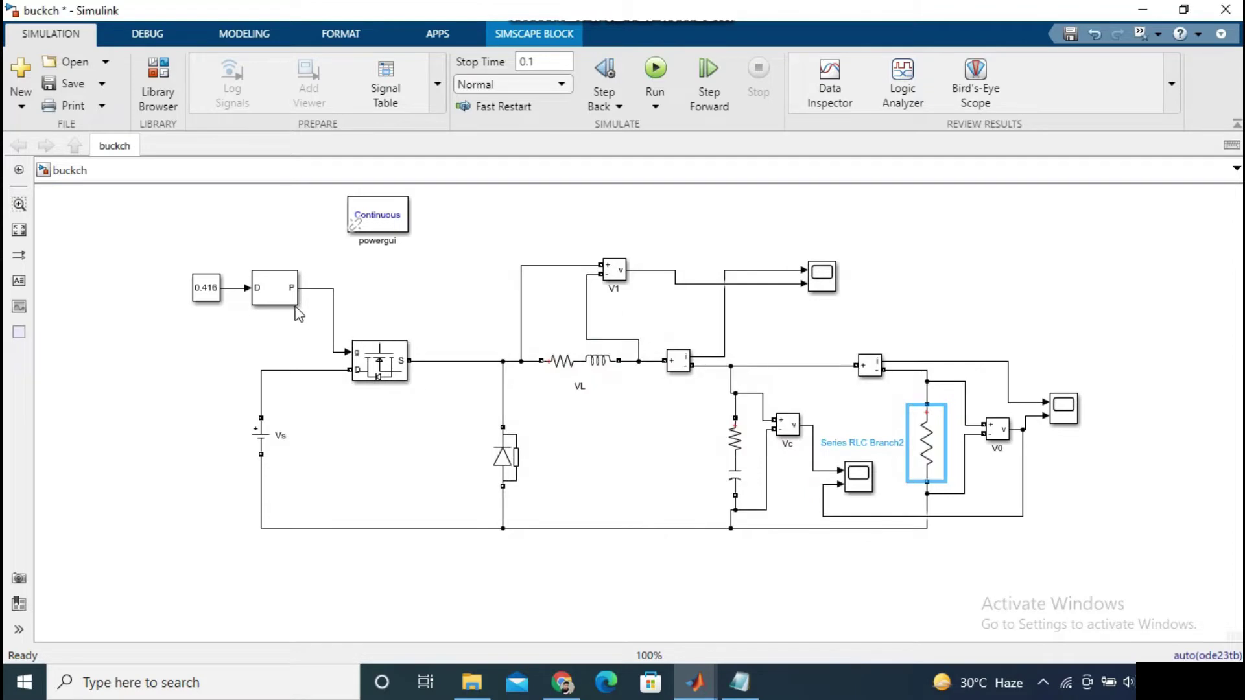
# - Review the switching frequency and sample time of the PWM Generator block
pyautogui.doubleClick(285, 292)
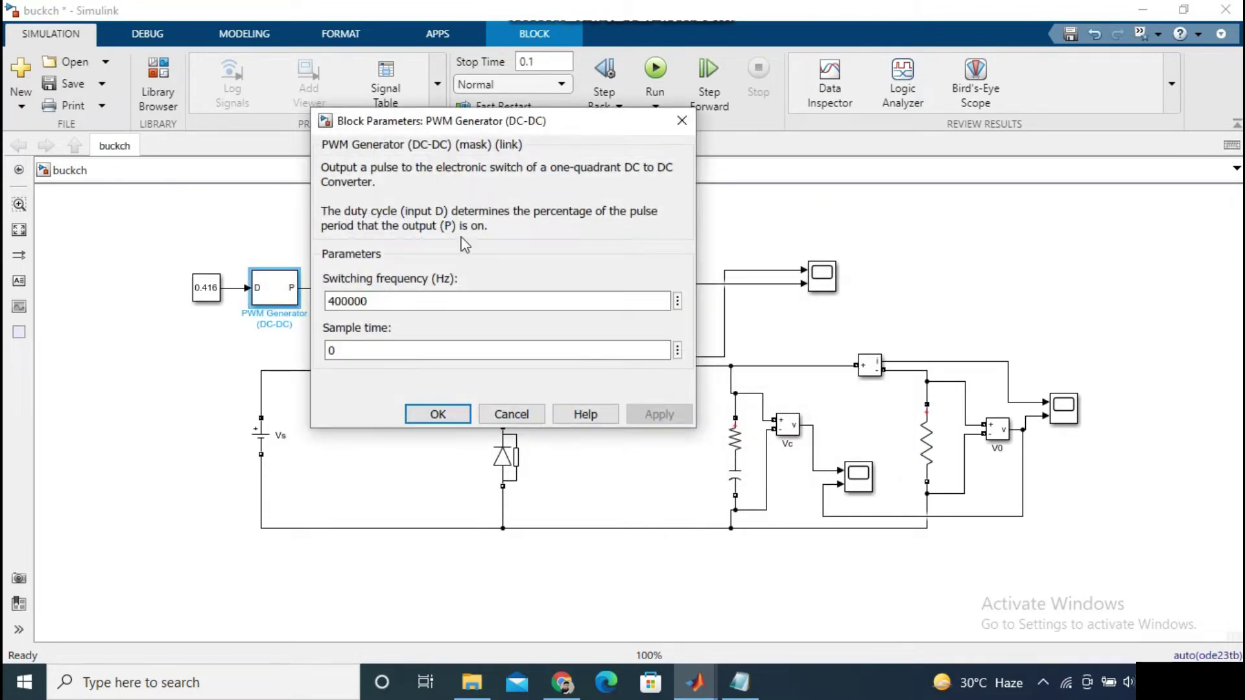
pyautogui.doubleClick(436, 416)
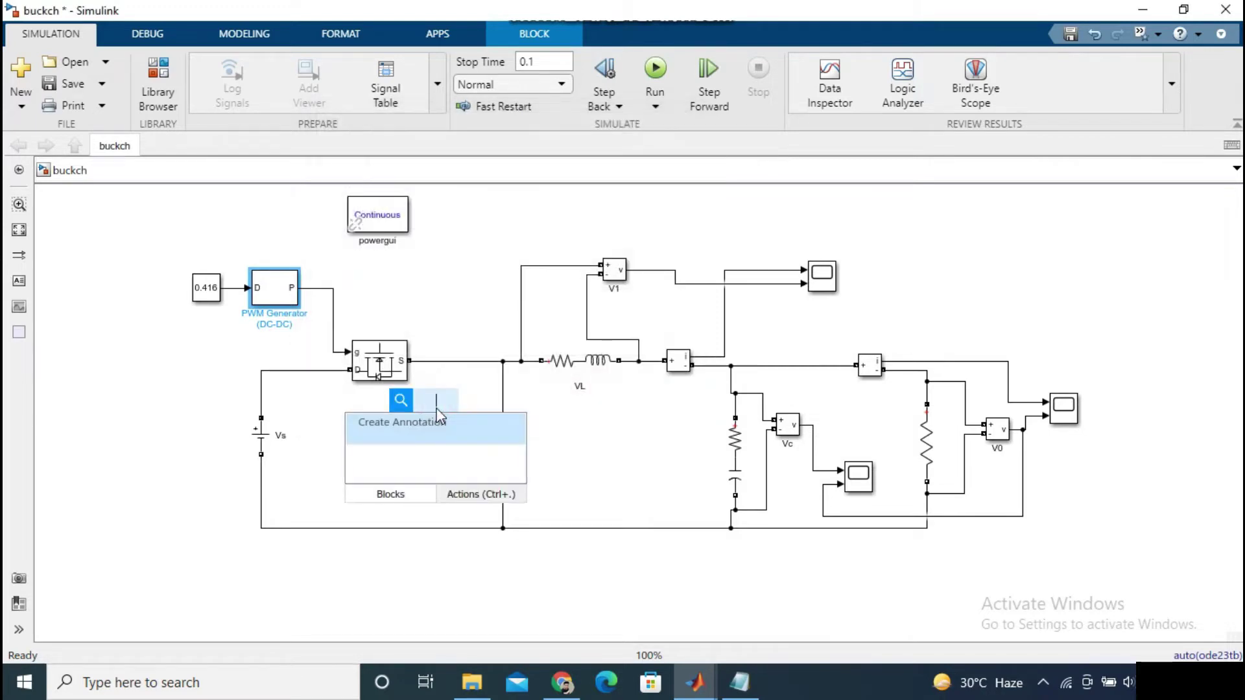
pyautogui.click(497, 262)
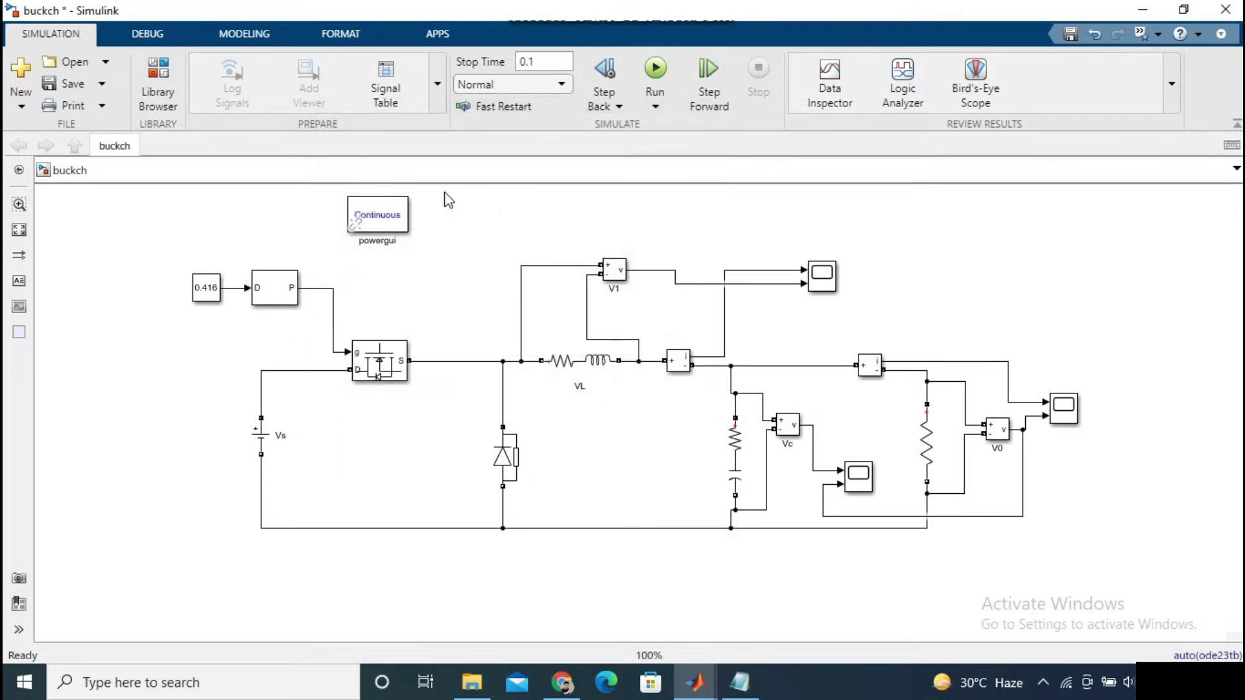
# - Add a Gain block and a Constant block from the Commonly Used Blocks library to the buckch model
pyautogui.click(170, 84)
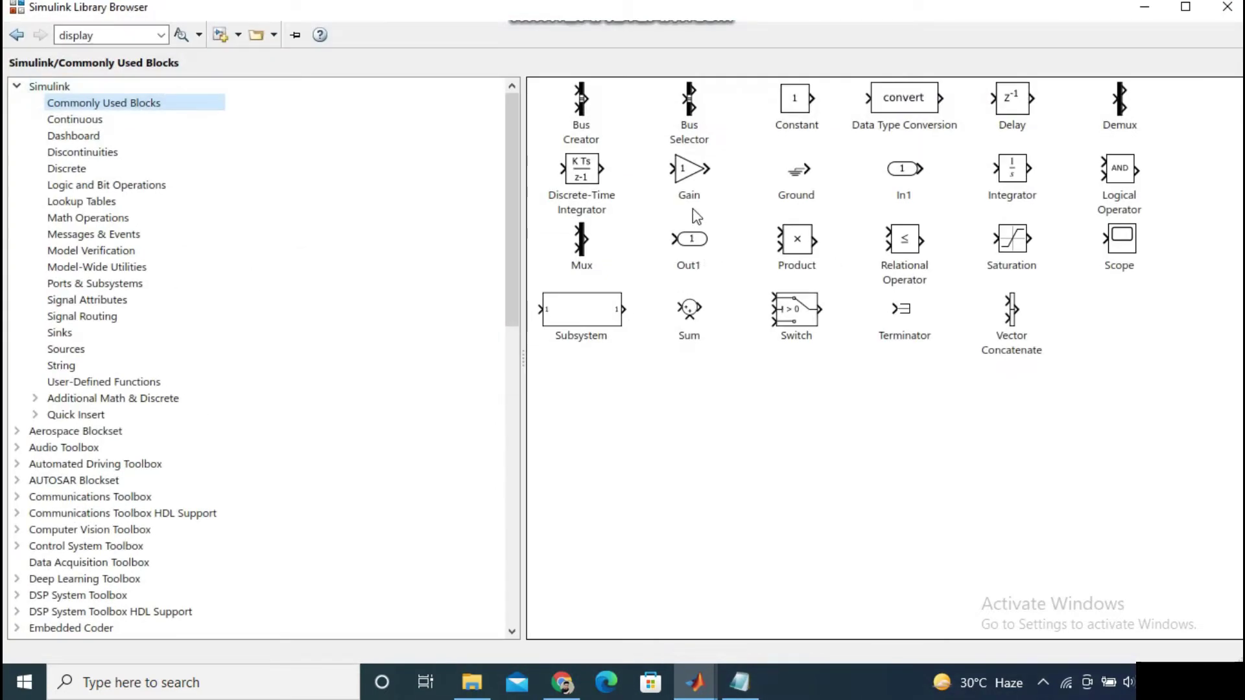
pyautogui.click(679, 173)
pyautogui.rightClick(679, 173)
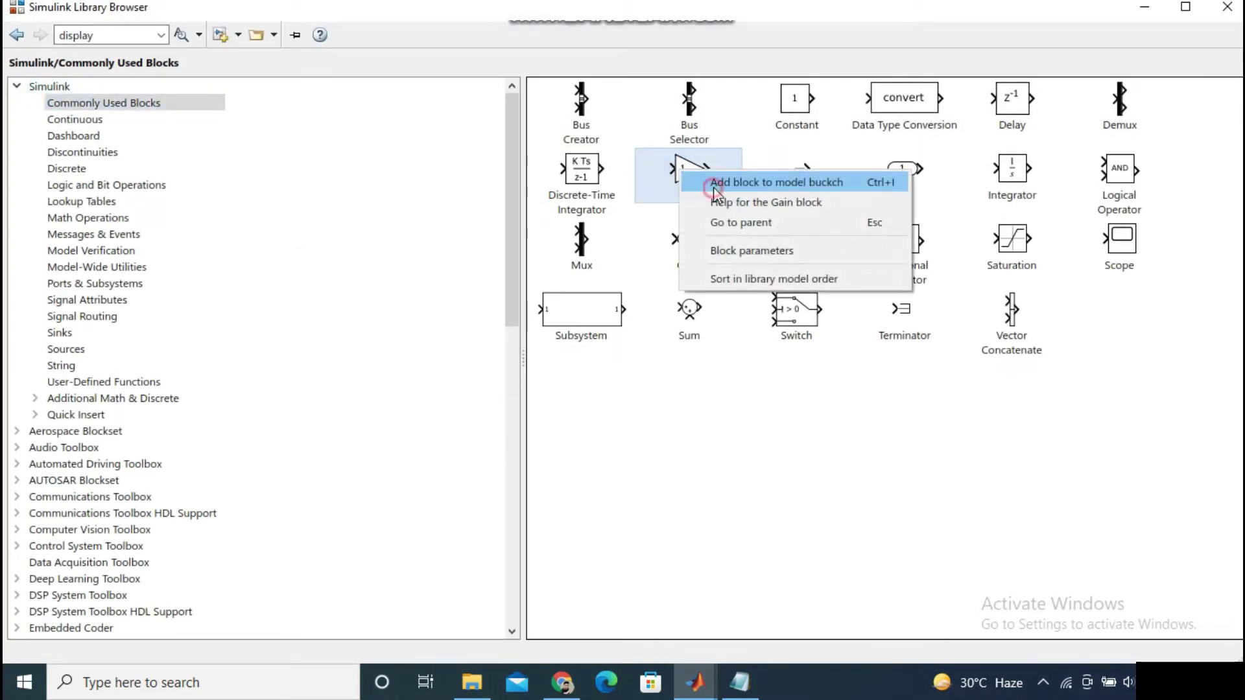
pyautogui.click(710, 182)
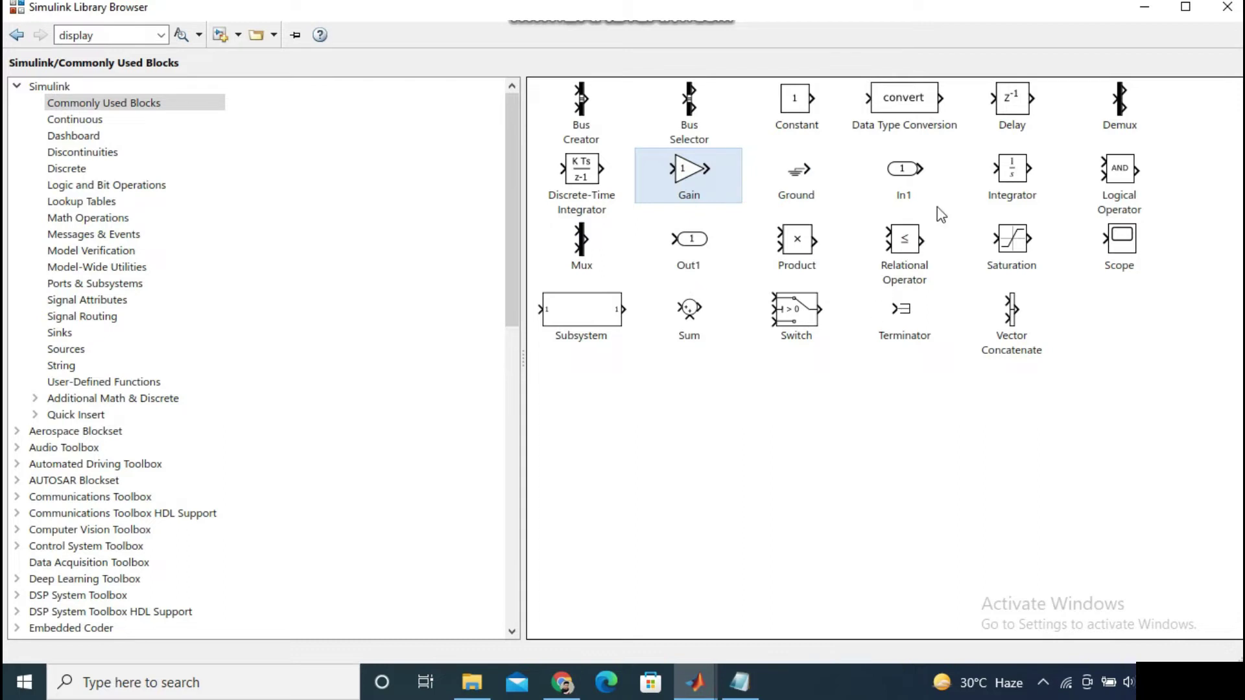
pyautogui.click(804, 101)
pyautogui.rightClick(805, 106)
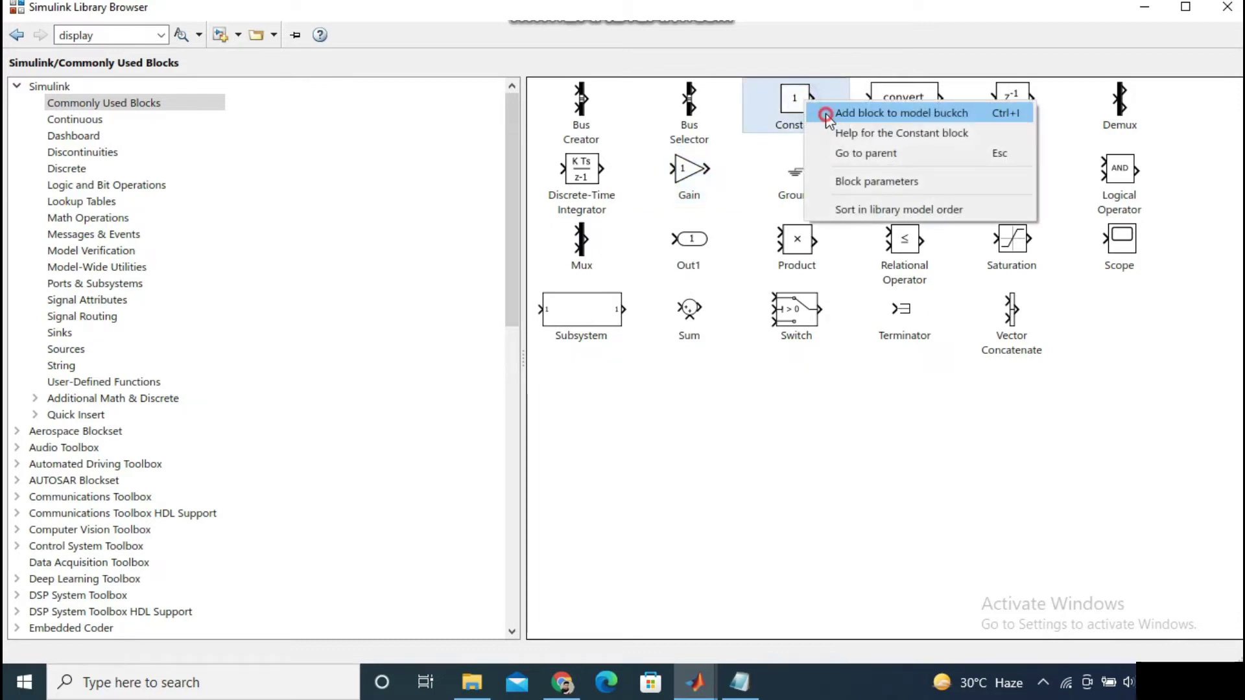
pyautogui.click(830, 113)
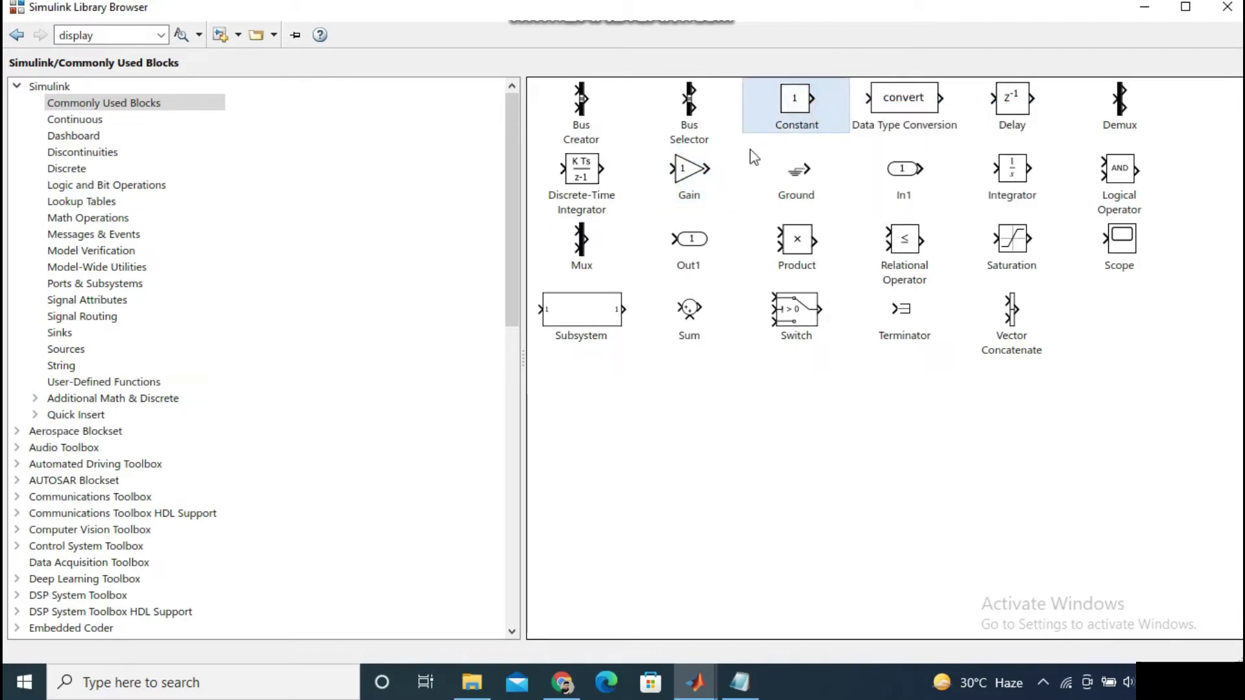
pyautogui.click(907, 258)
pyautogui.rightClick(907, 259)
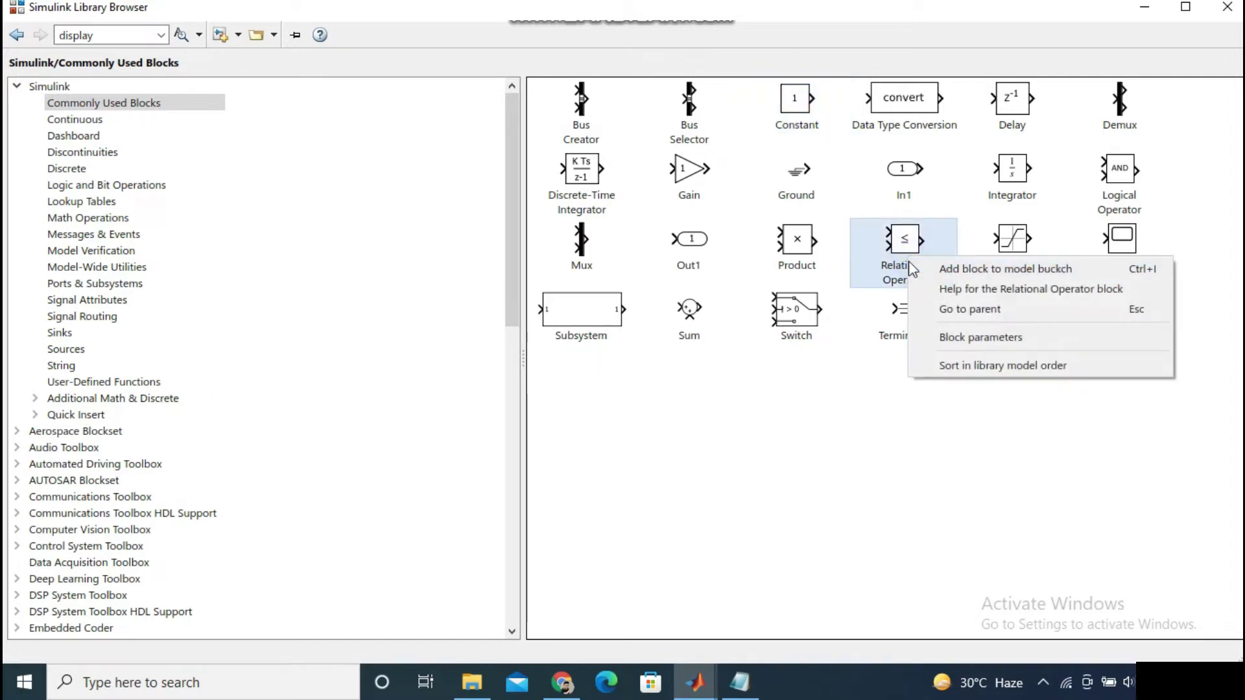
pyautogui.click(783, 388)
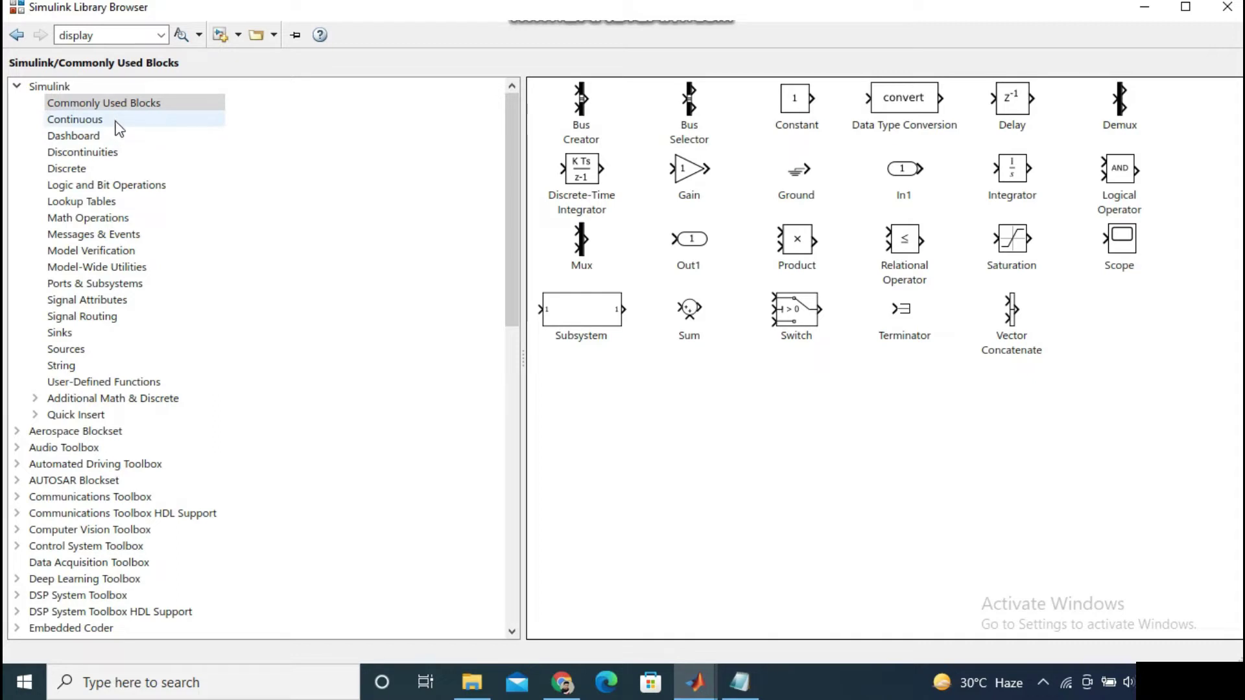
# - Add a Sum block and a continuous PID Controller block from the library to the model
pyautogui.rightClick(677, 319)
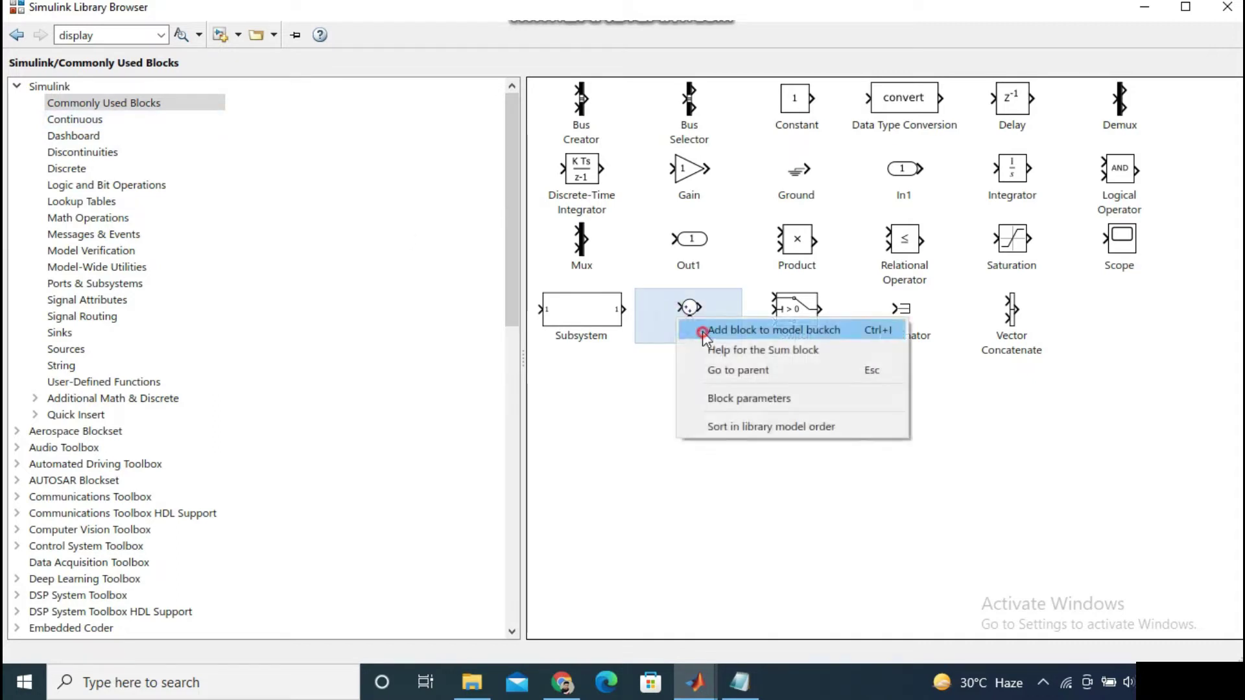
pyautogui.click(706, 329)
pyautogui.click(105, 120)
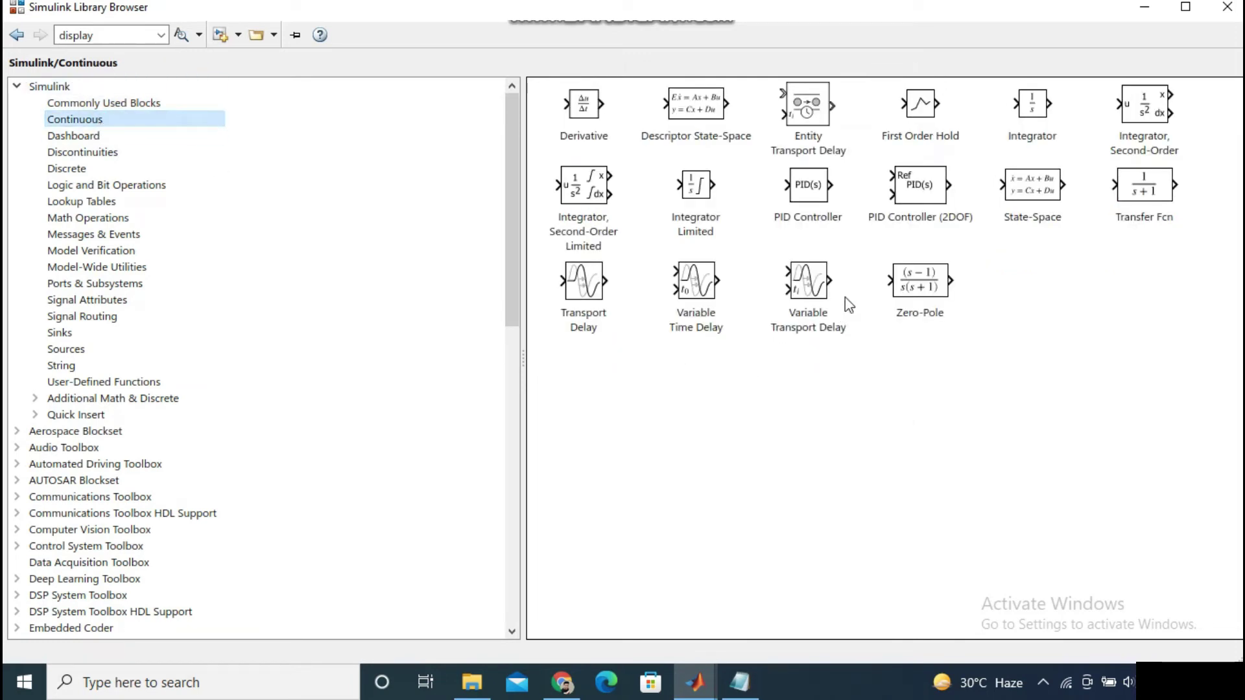
pyautogui.rightClick(837, 195)
pyautogui.click(885, 206)
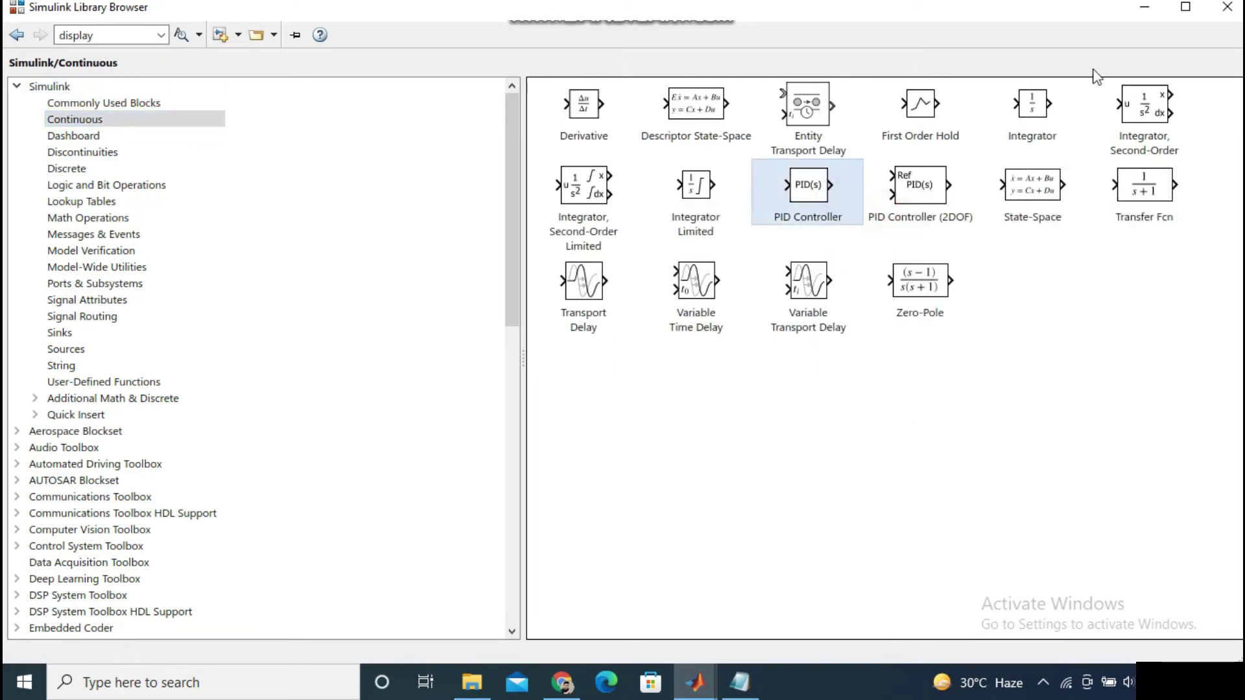
pyautogui.click(1145, 8)
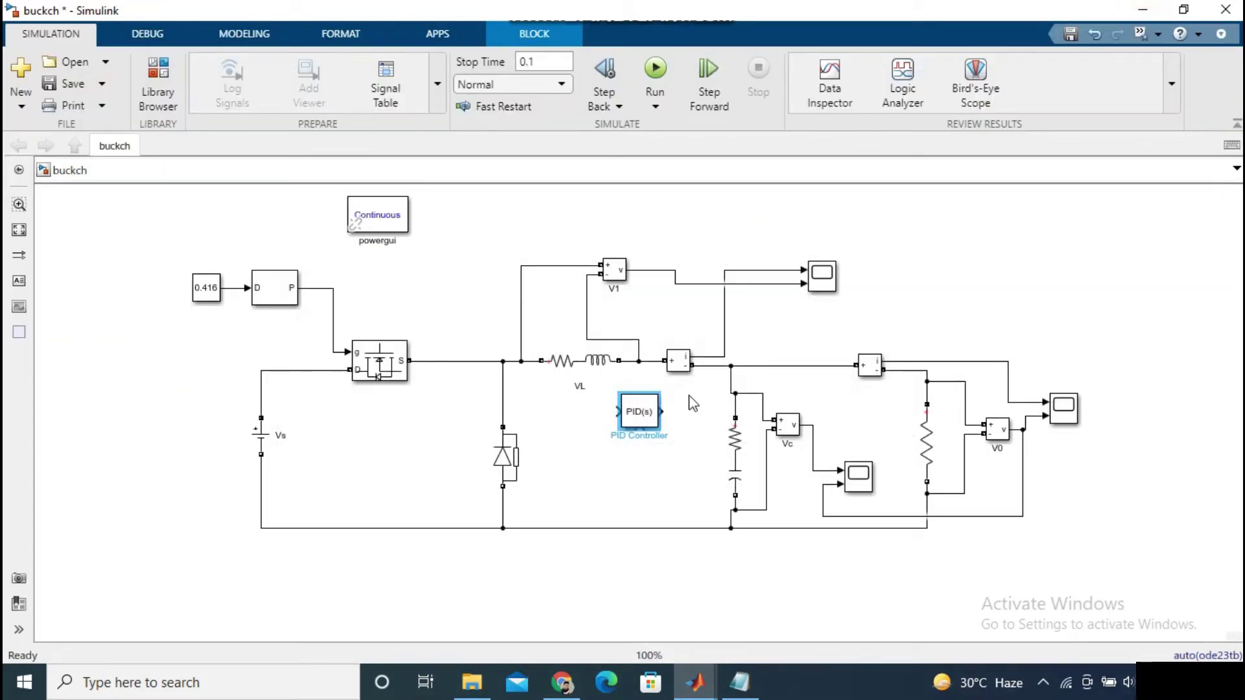
# - Place the PID Controller below the diode and the new Constant below the load side, rotated so its output faces left
pyautogui.moveTo(642, 415); pyautogui.dragTo(493, 577)
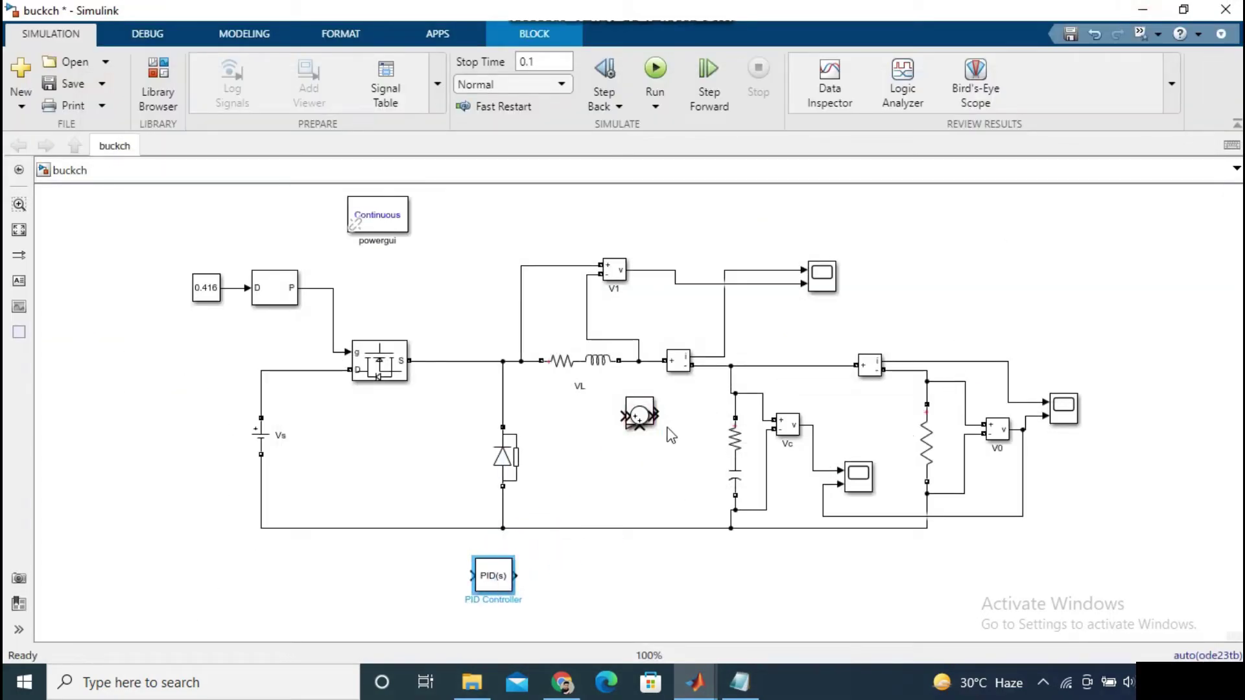
pyautogui.moveTo(658, 423); pyautogui.dragTo(837, 591)
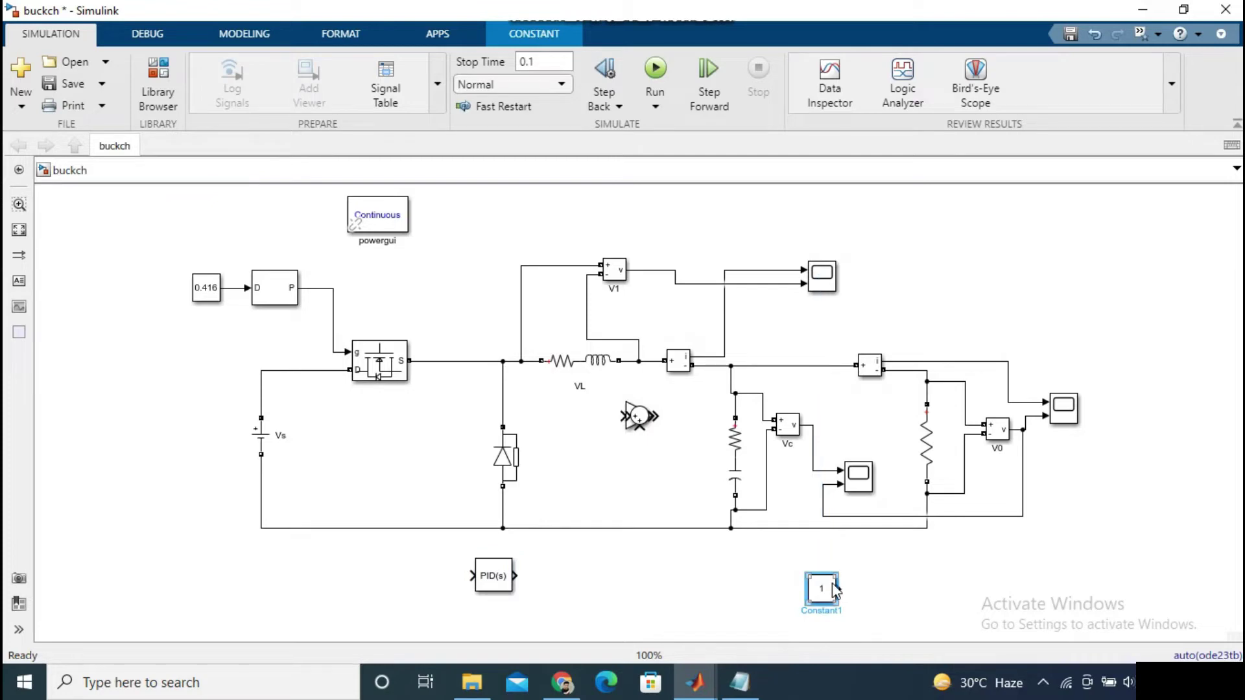
pyautogui.hotkey('ctrl', 'r')
pyautogui.moveTo(834, 593); pyautogui.dragTo(870, 625)
# - Arrange the Sum and Gain blocks side by side below the circuit, to the right of the PID Controller, both facing left
pyautogui.click(640, 417)
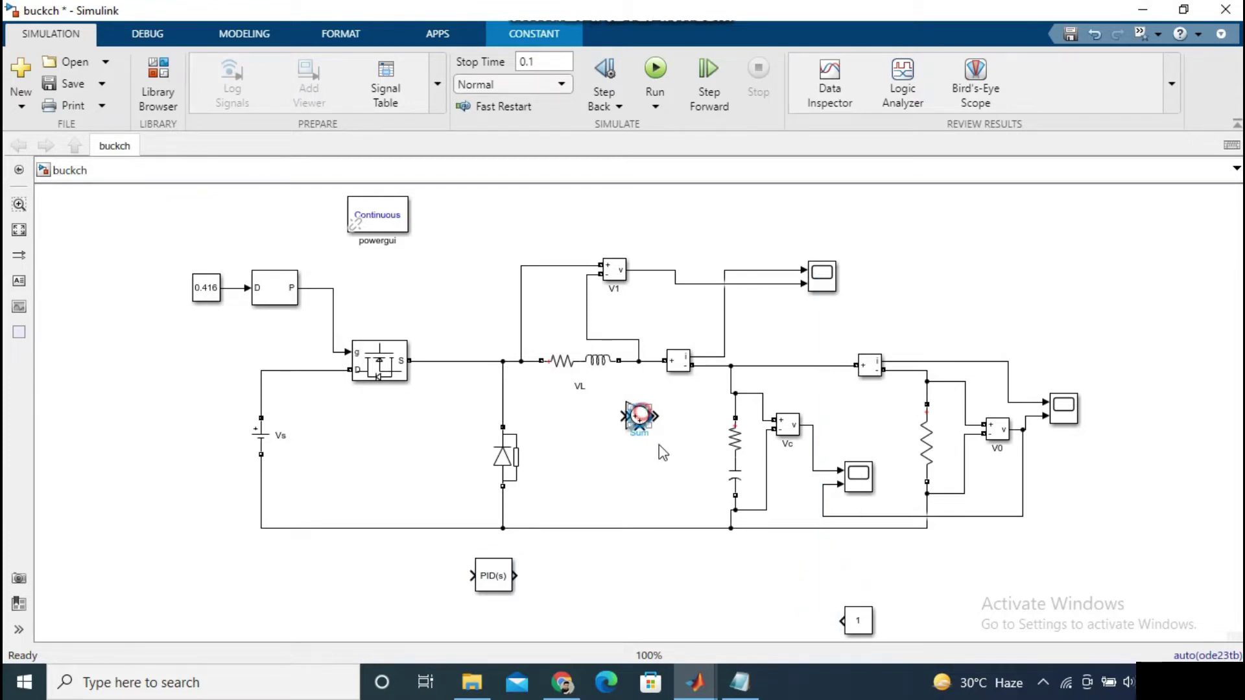
pyautogui.moveTo(647, 418); pyautogui.dragTo(794, 581)
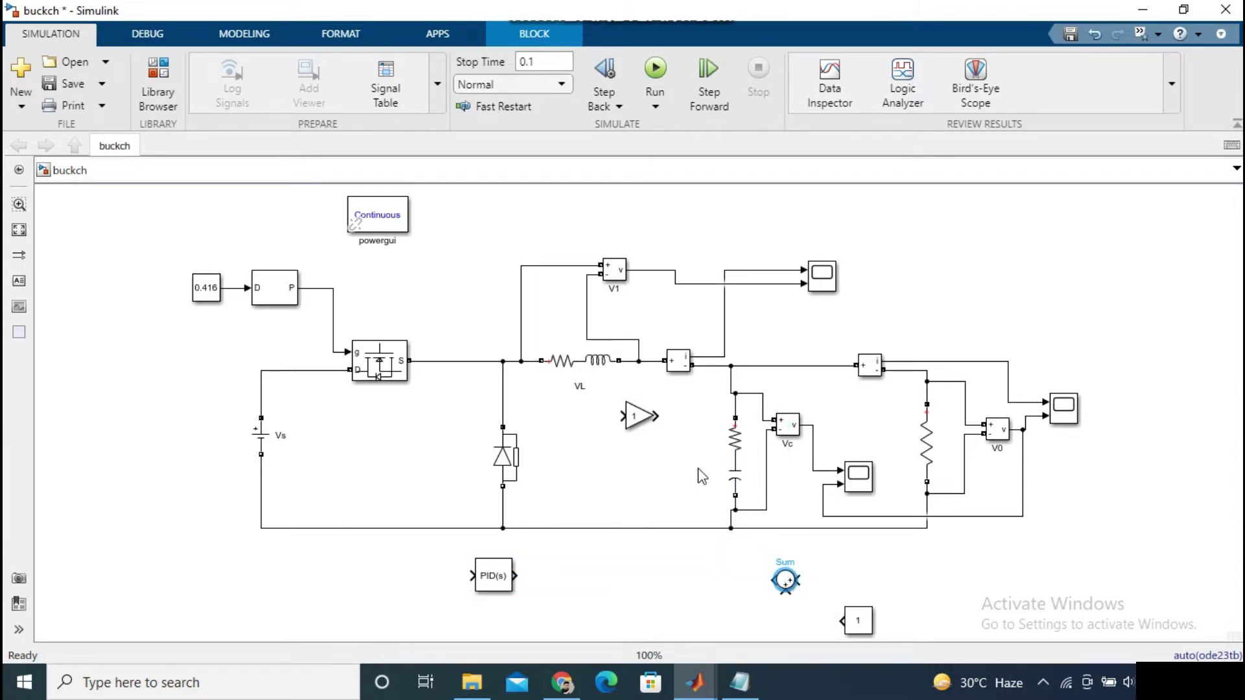
pyautogui.moveTo(642, 416); pyautogui.dragTo(695, 575)
pyautogui.hotkey('ctrl', 'r')
pyautogui.hotkey('ctrl', 'r')
pyautogui.click(788, 583)
pyautogui.click(851, 587)
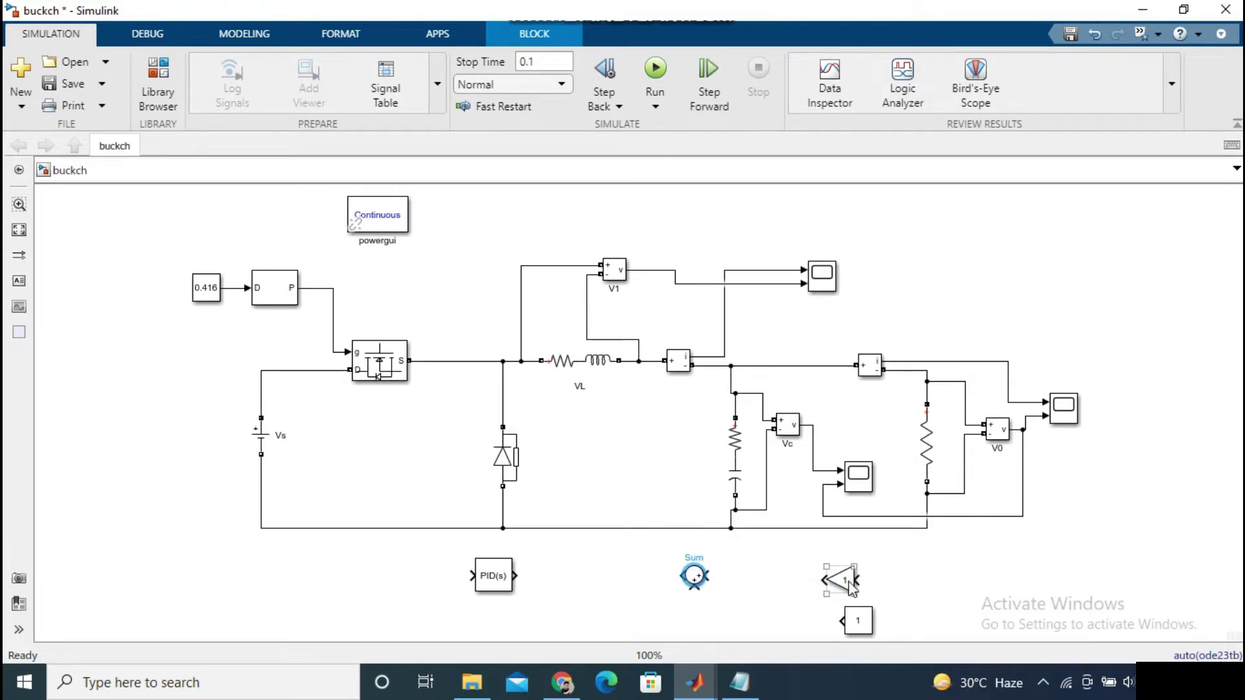
pyautogui.moveTo(851, 587); pyautogui.dragTo(777, 583)
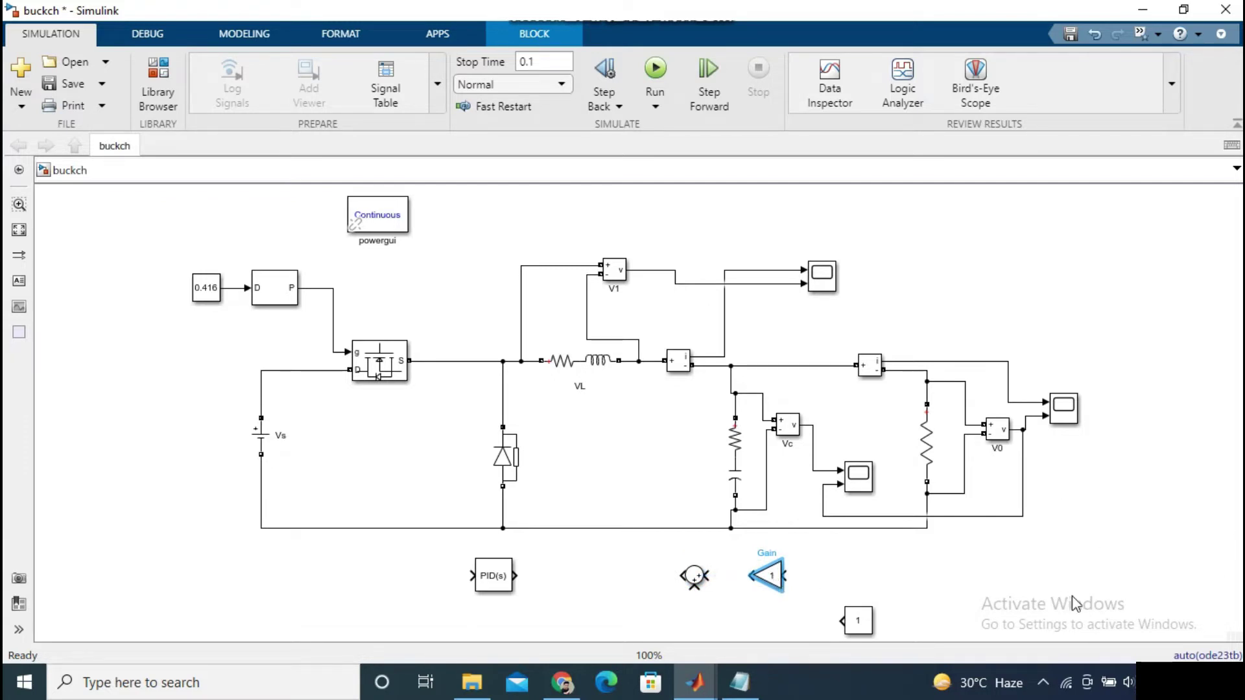
# - Connect the Gain block's output to the side input of the Sum block
pyautogui.click(1078, 551)
pyautogui.scroll(-5, 1078, 545)
pyautogui.hscroll(5, 1109, 402)
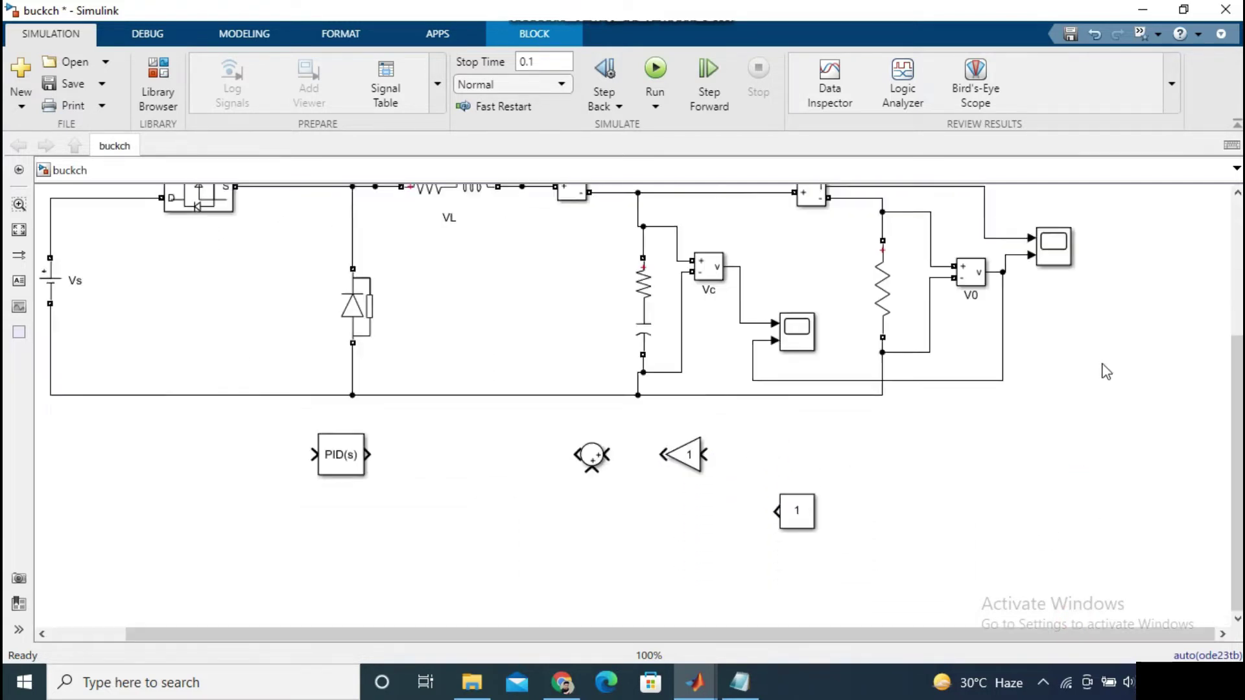
pyautogui.scroll(2, 1106, 372)
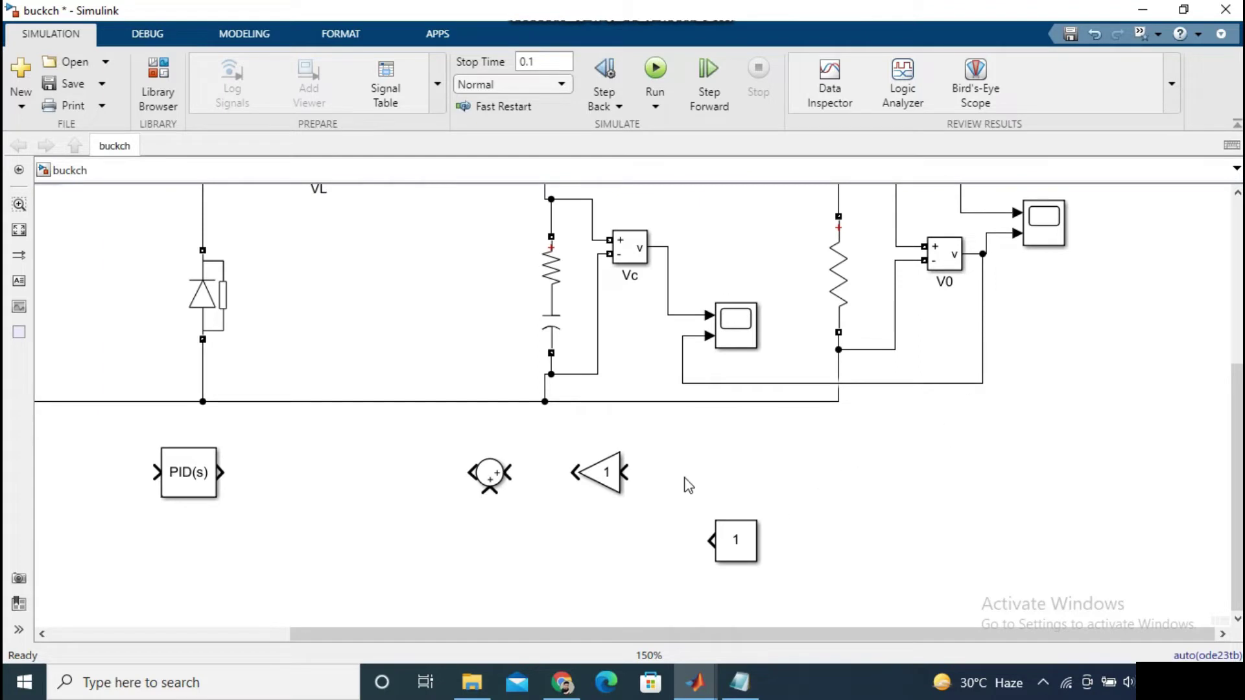
pyautogui.click(518, 476)
pyautogui.click(549, 476)
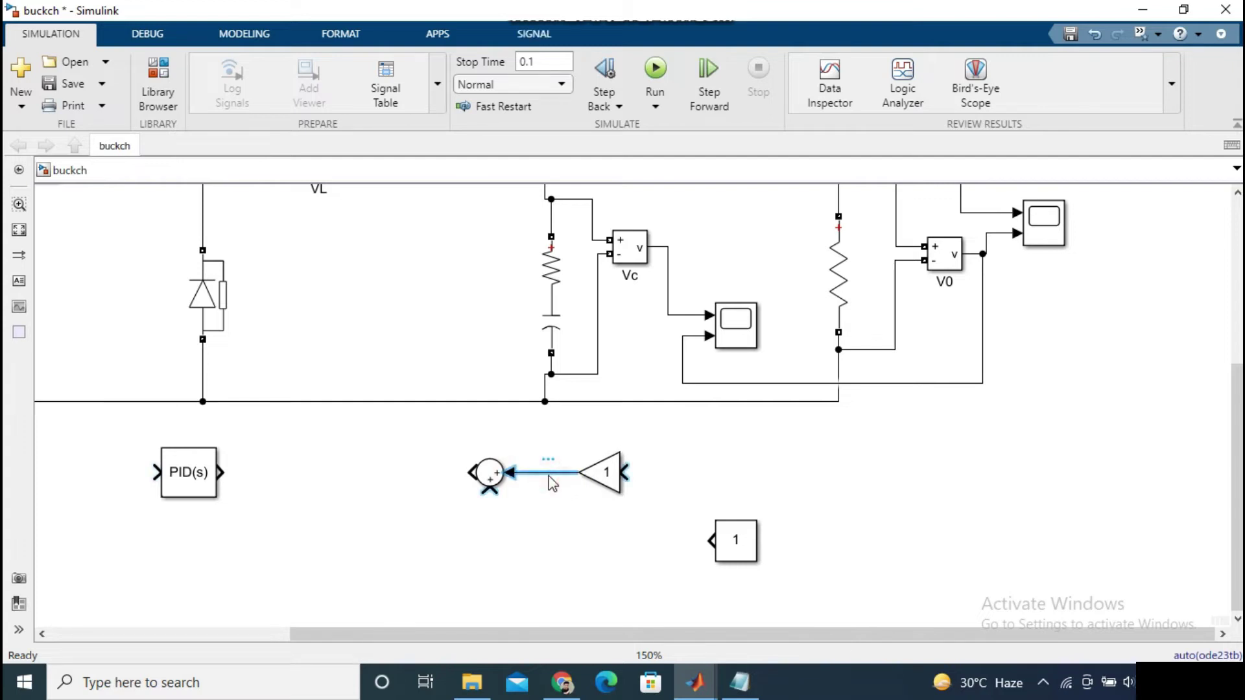
# - Move the Sum block so it feeds the Gain block, and connect the V0 measurement and the Constant to the Sum's inputs
pyautogui.press('Delete')
pyautogui.moveTo(491, 475); pyautogui.dragTo(681, 473)
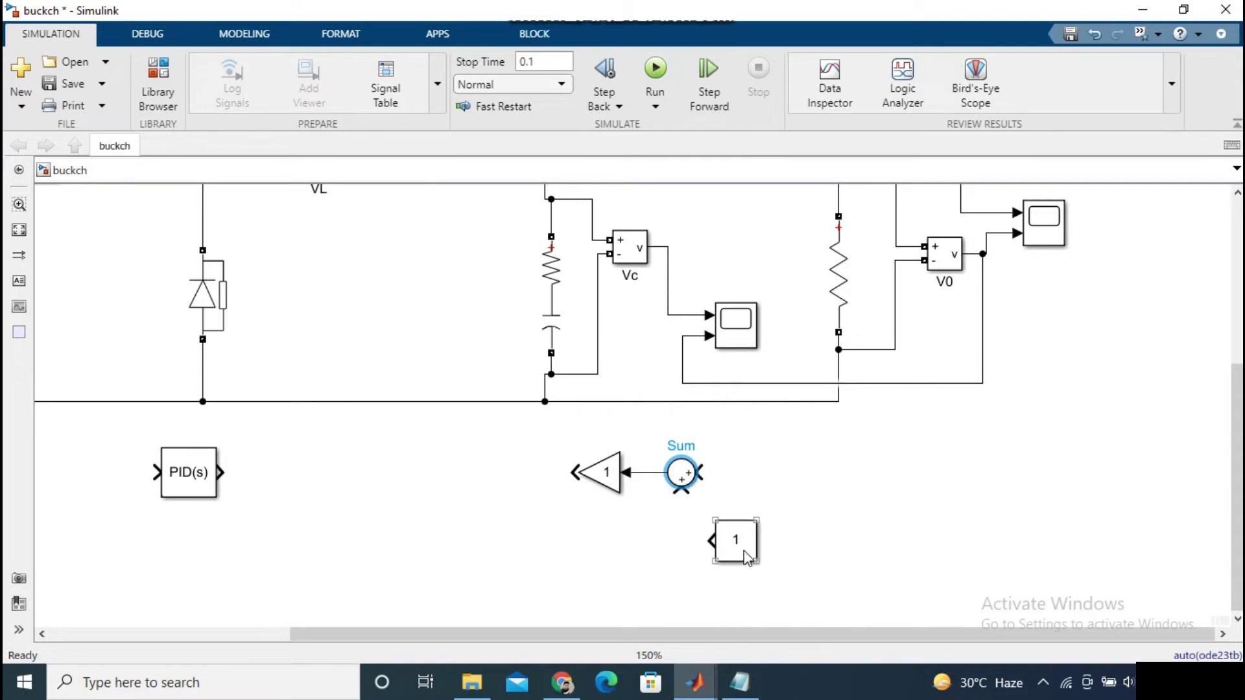
pyautogui.moveTo(735, 553); pyautogui.dragTo(959, 411)
pyautogui.moveTo(970, 399)
pyautogui.mouseDown()
pyautogui.moveTo(964, 297)
pyautogui.moveTo(982, 298)
pyautogui.mouseUp()
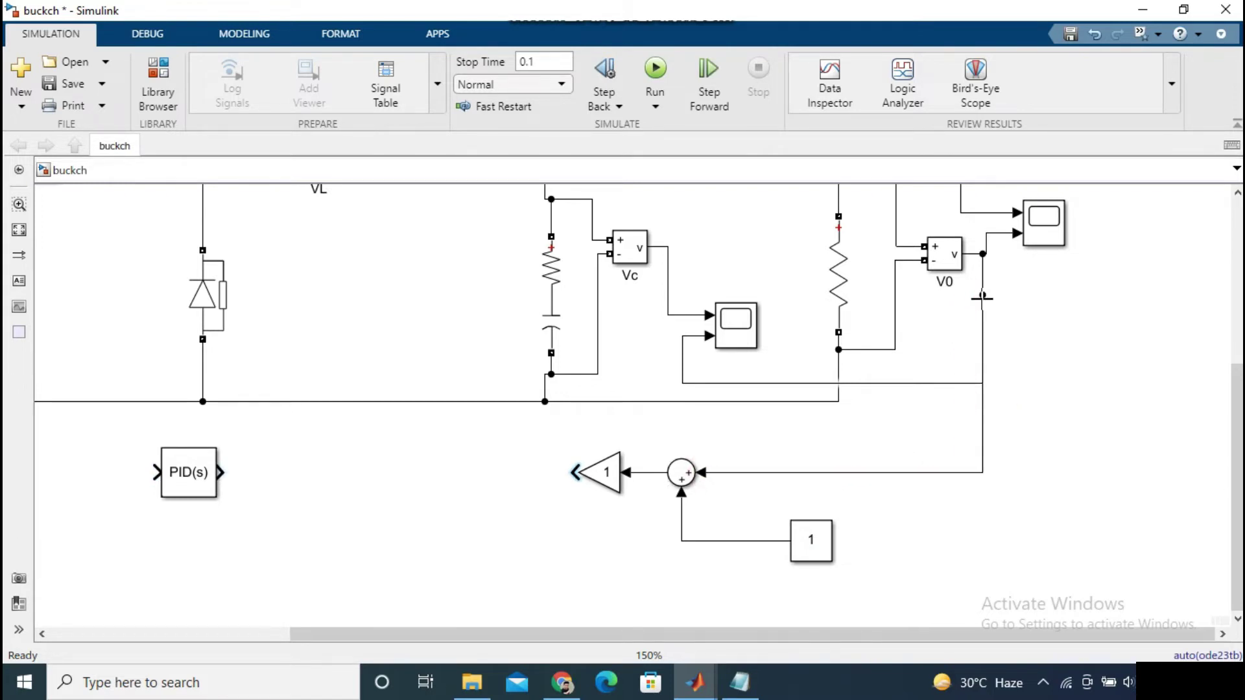
# - Set the Sum block's list of signs to |-+ so the V0 feedback is subtracted from the Constant
pyautogui.click(684, 477)
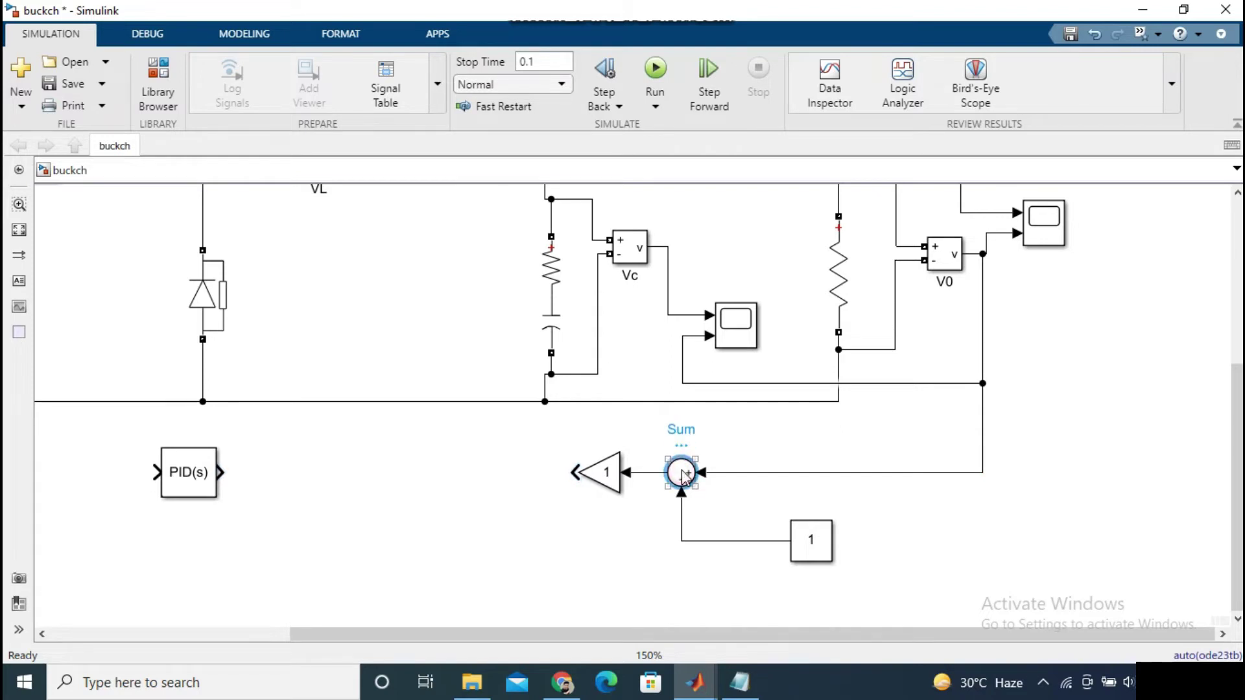
pyautogui.doubleClick(684, 476)
pyautogui.doubleClick(771, 452)
pyautogui.click(771, 453)
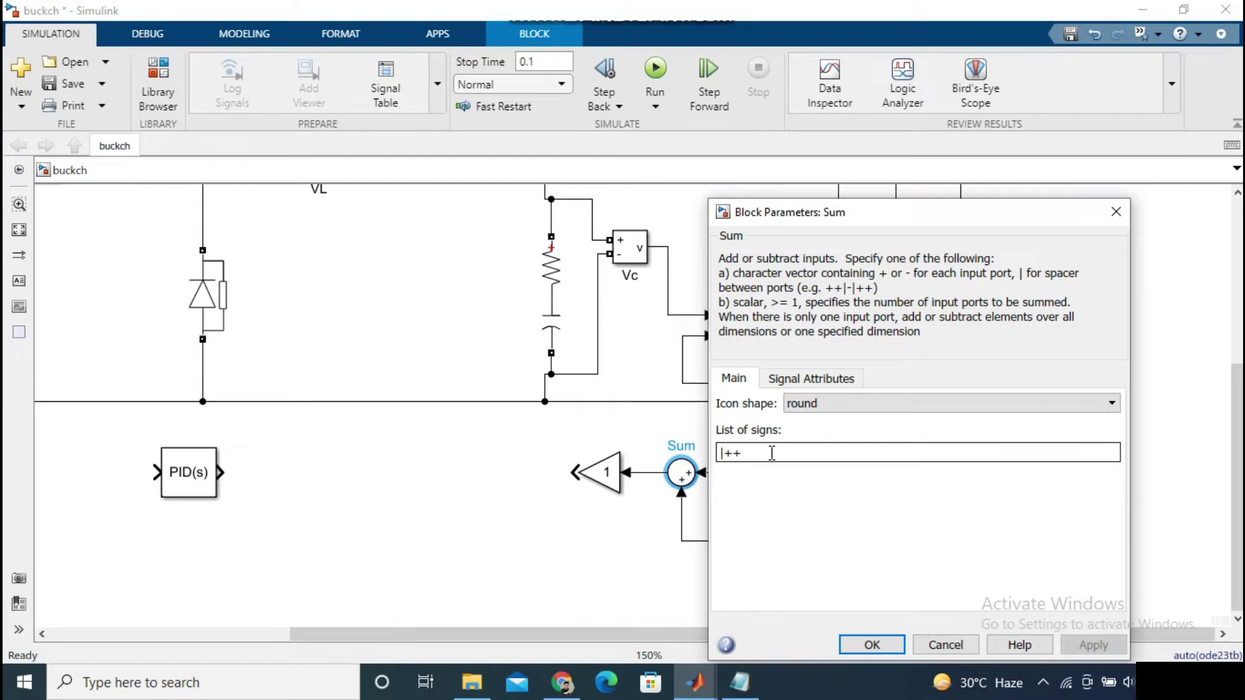
pyautogui.press('BackSpace')
pyautogui.press('BackSpace')
pyautogui.write('-+')
pyautogui.press('Return')
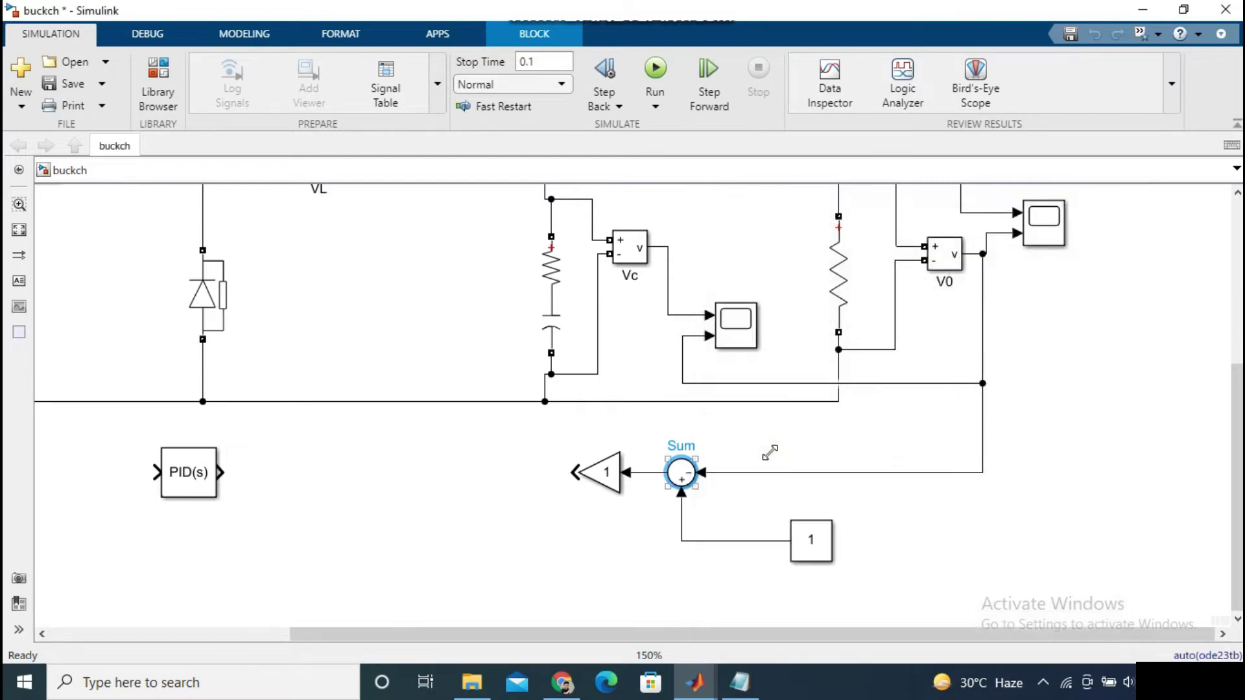
# - Rotate the PID Controller to face left, place it to the left of the Gain block, and connect the Gain's output to its input
pyautogui.click(213, 478)
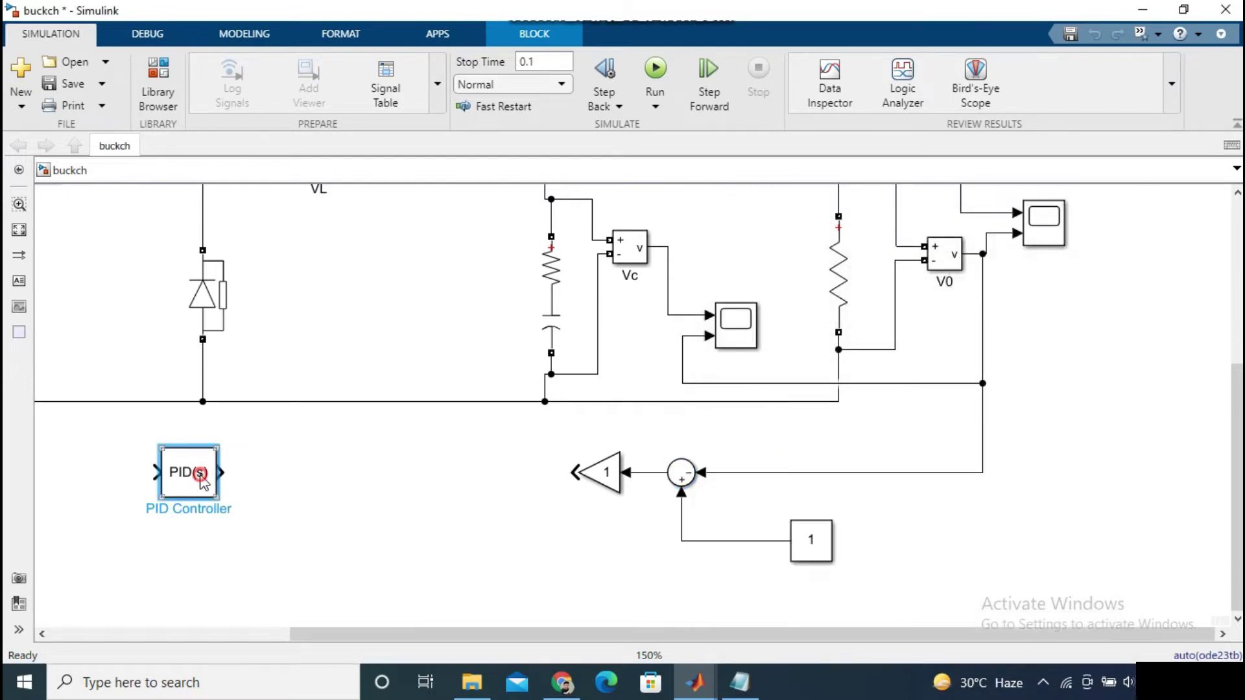
pyautogui.hotkey('ctrl', 'r')
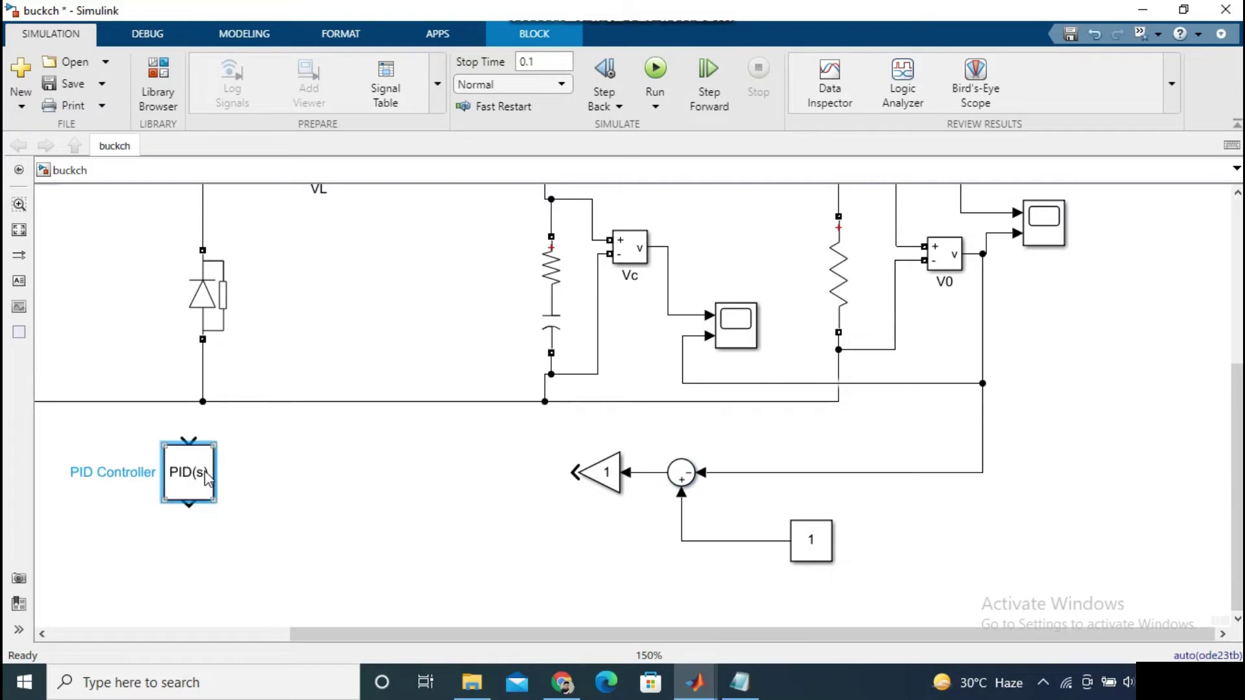
pyautogui.hotkey('ctrl', 'r')
pyautogui.moveTo(206, 478); pyautogui.dragTo(455, 486)
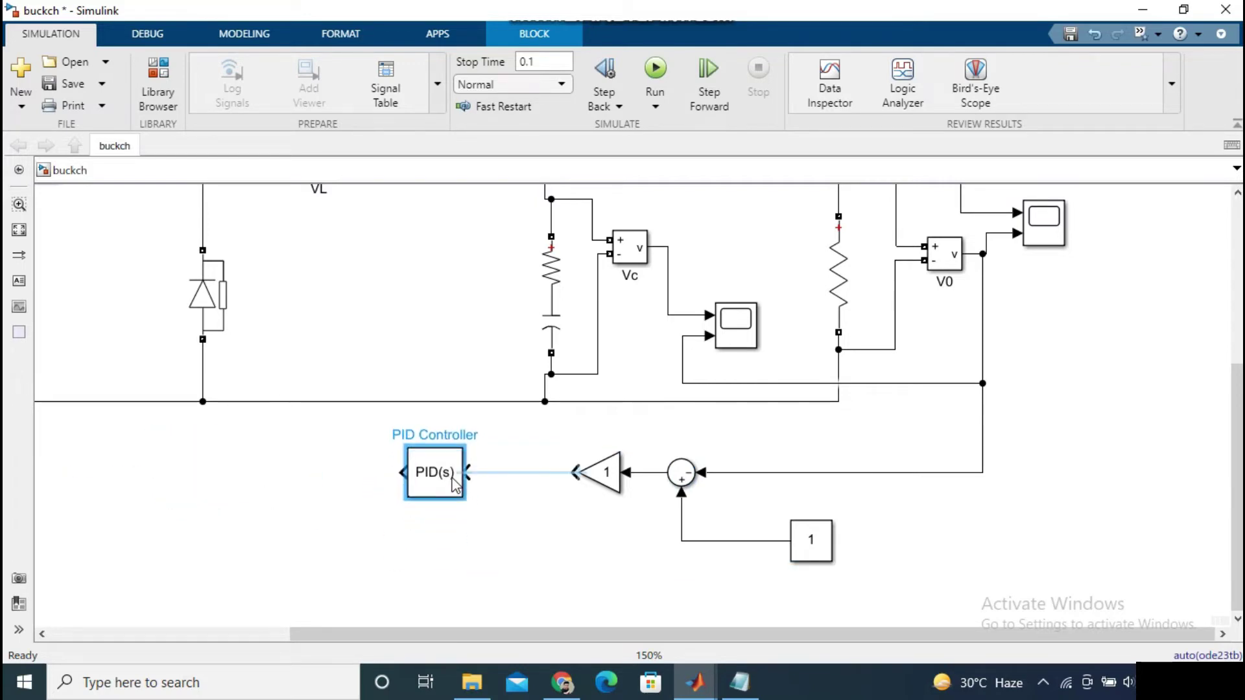
pyautogui.moveTo(571, 472); pyautogui.dragTo(469, 475)
# - Delete the signal lines from the 0.416 constant to the PWM Generator and from the PWM Generator to the MOSFET gate
pyautogui.scroll(-1, 473, 487)
pyautogui.scroll(-1, 473, 488)
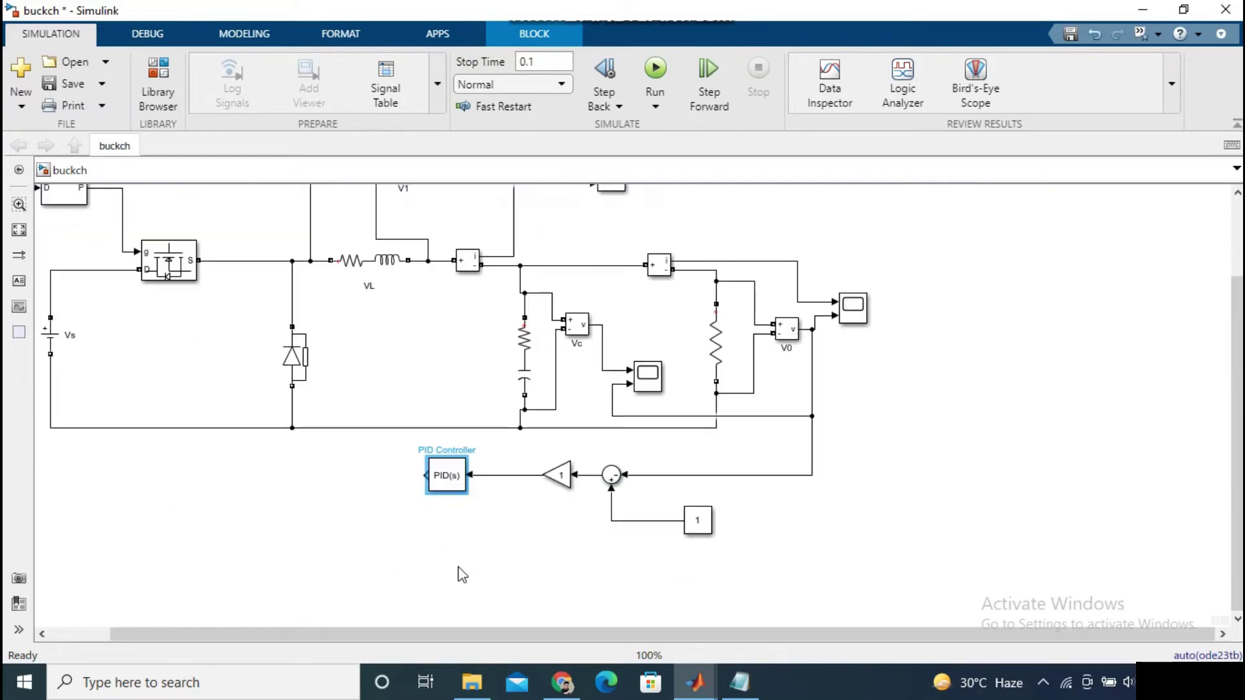
pyautogui.moveTo(450, 629); pyautogui.dragTo(311, 612)
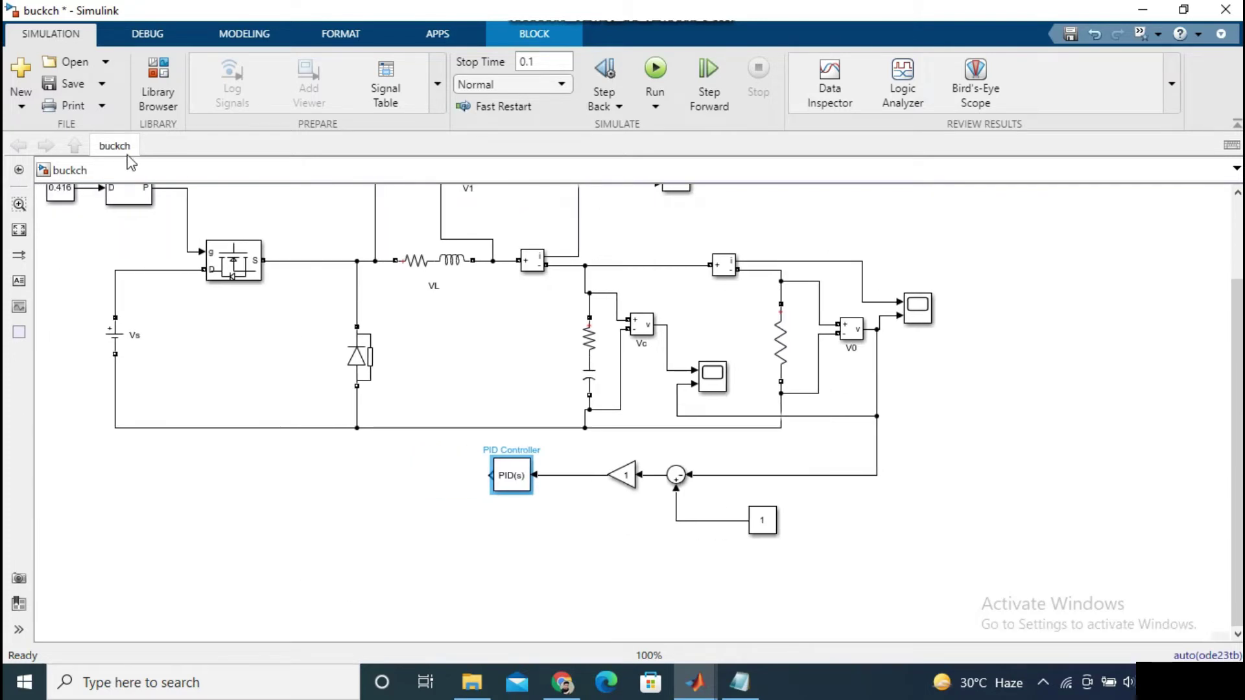
pyautogui.moveTo(1242, 383); pyautogui.dragTo(1241, 359)
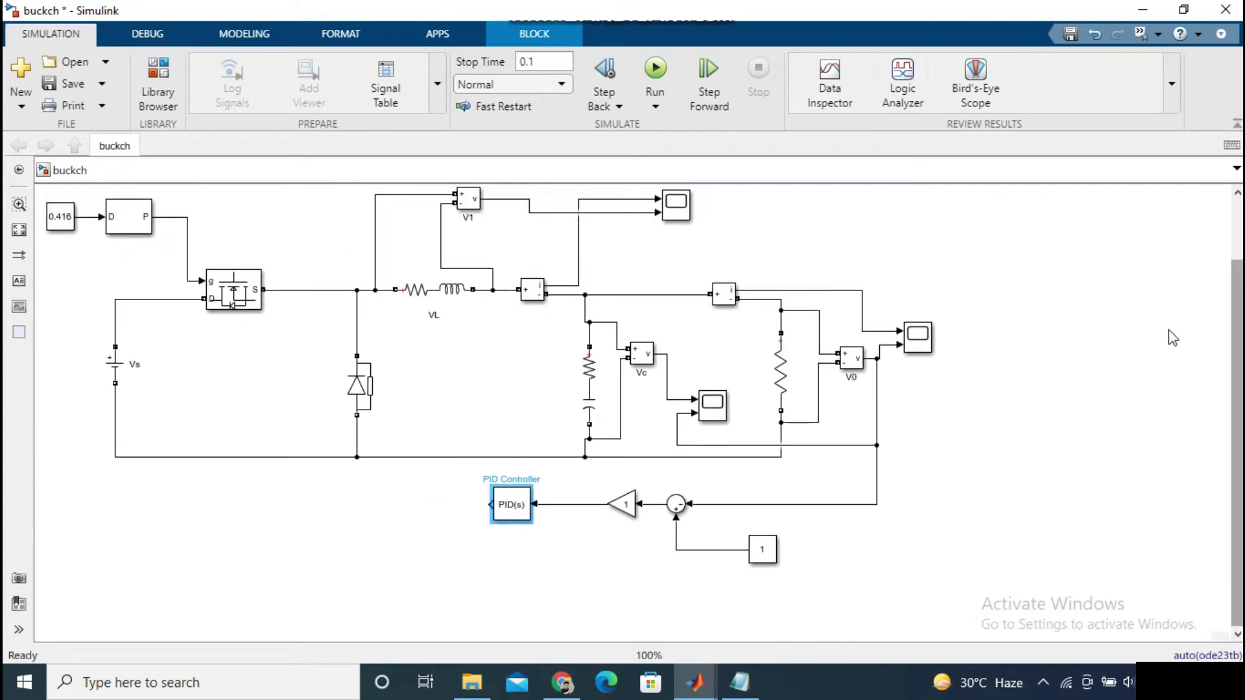
pyautogui.click(90, 217)
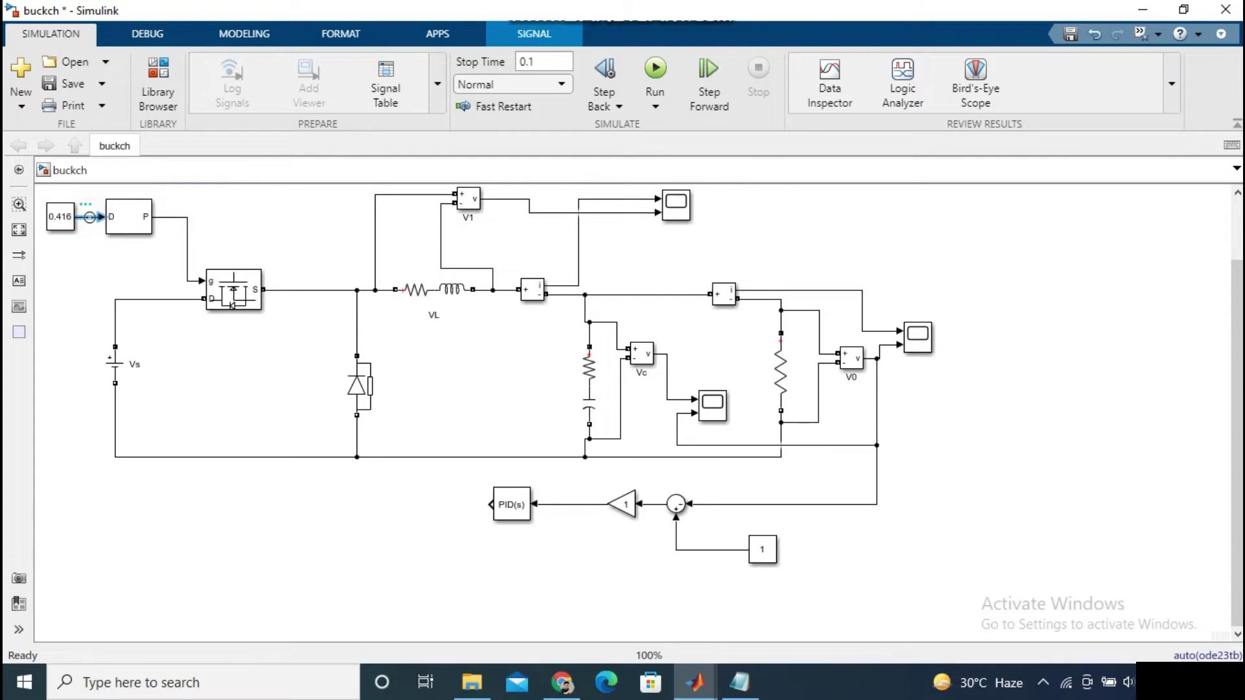
pyautogui.press('Delete')
pyautogui.click(186, 240)
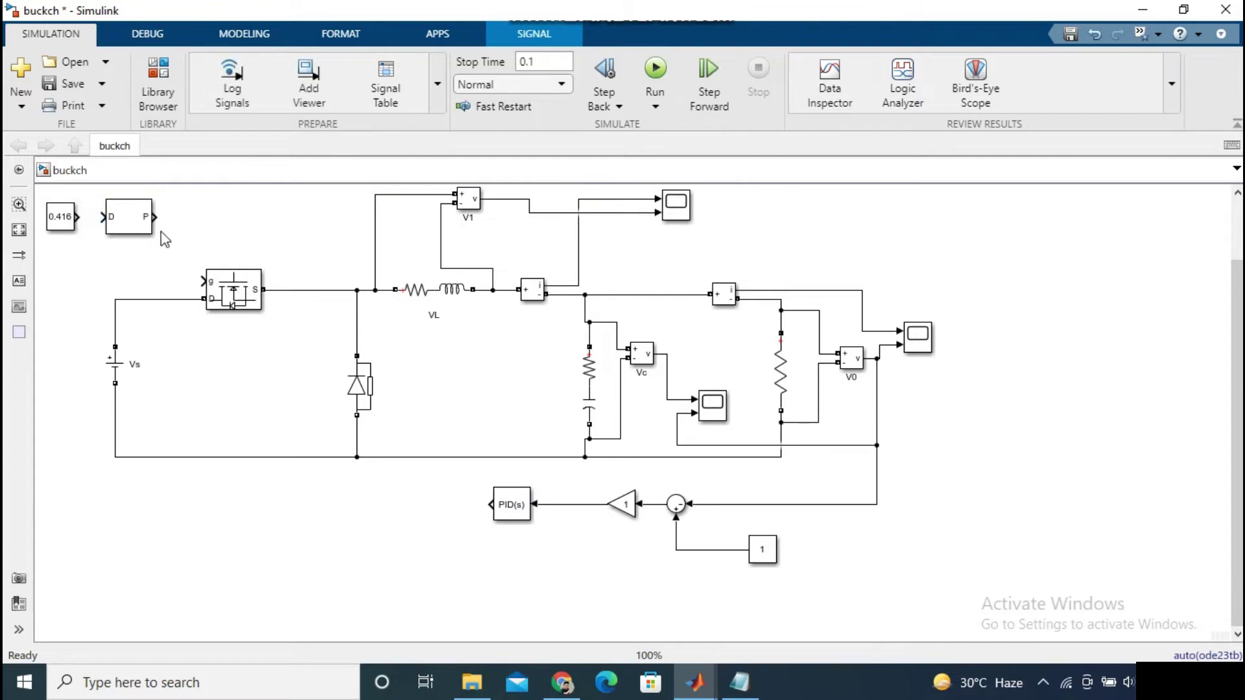
pyautogui.press('Delete')
# - Place the PWM Generator below the circuit facing left and wire it between the PID Controller's output and the MOSFET's gate input
pyautogui.moveTo(144, 225); pyautogui.dragTo(303, 503)
pyautogui.hotkey('ctrl', 'r')
pyautogui.hotkey('ctrl', 'r')
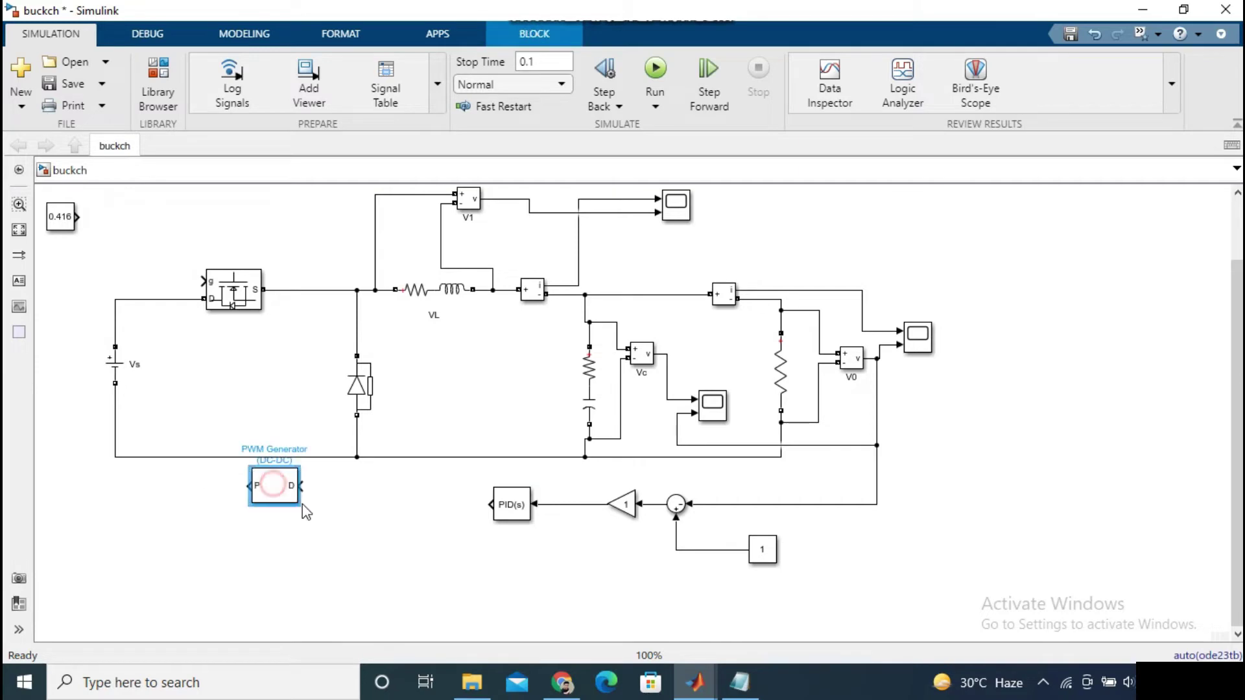
pyautogui.click(372, 504)
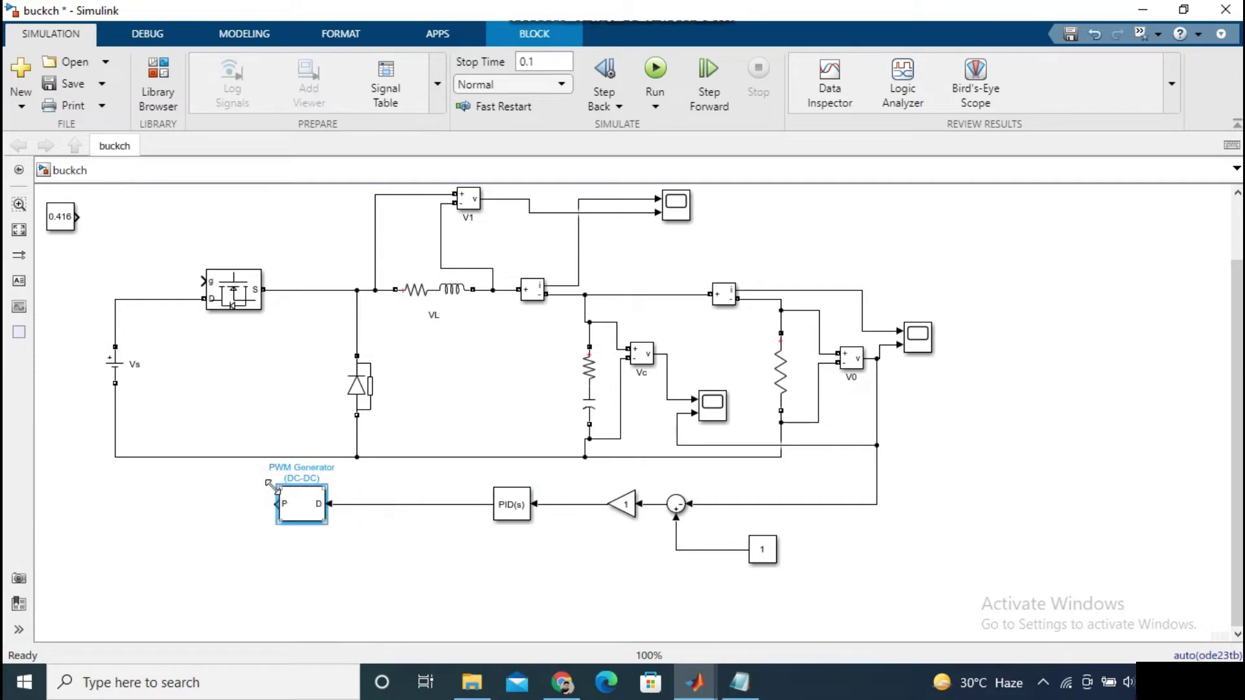
pyautogui.click(240, 486)
pyautogui.moveTo(201, 281); pyautogui.dragTo(203, 281)
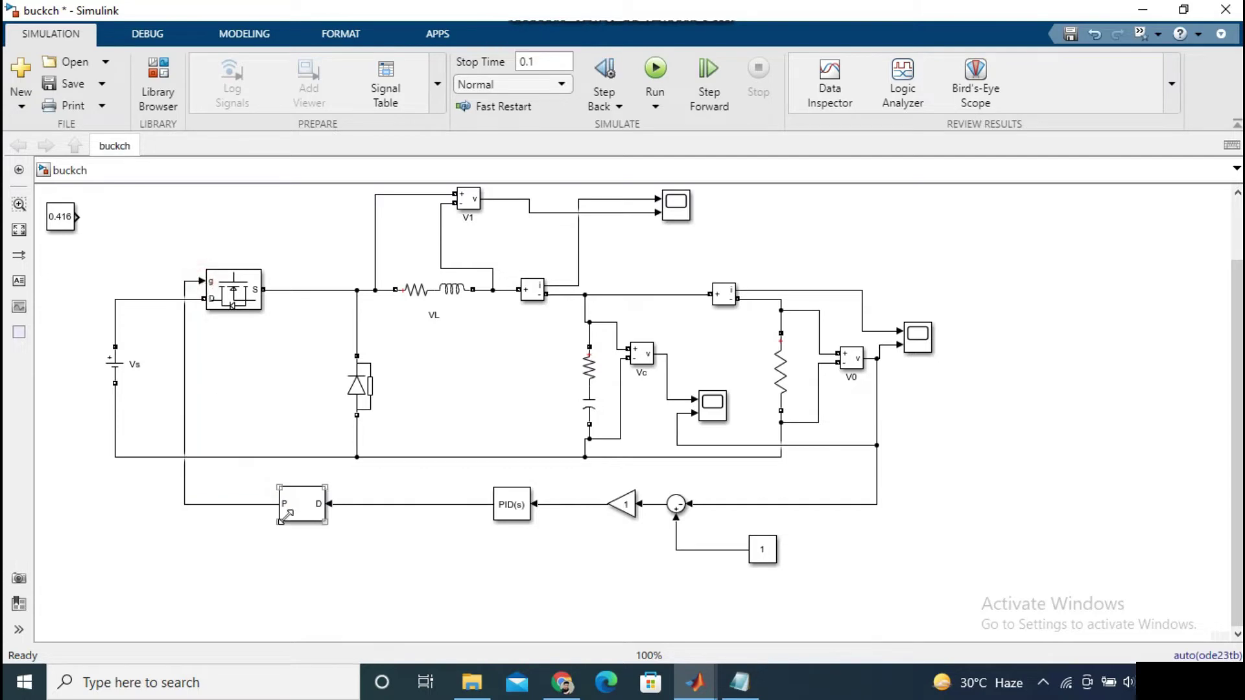
# - Check the PWM Generator's parameters and shift the PID Controller and Gain blocks slightly left along the feedback path
pyautogui.doubleClick(309, 505)
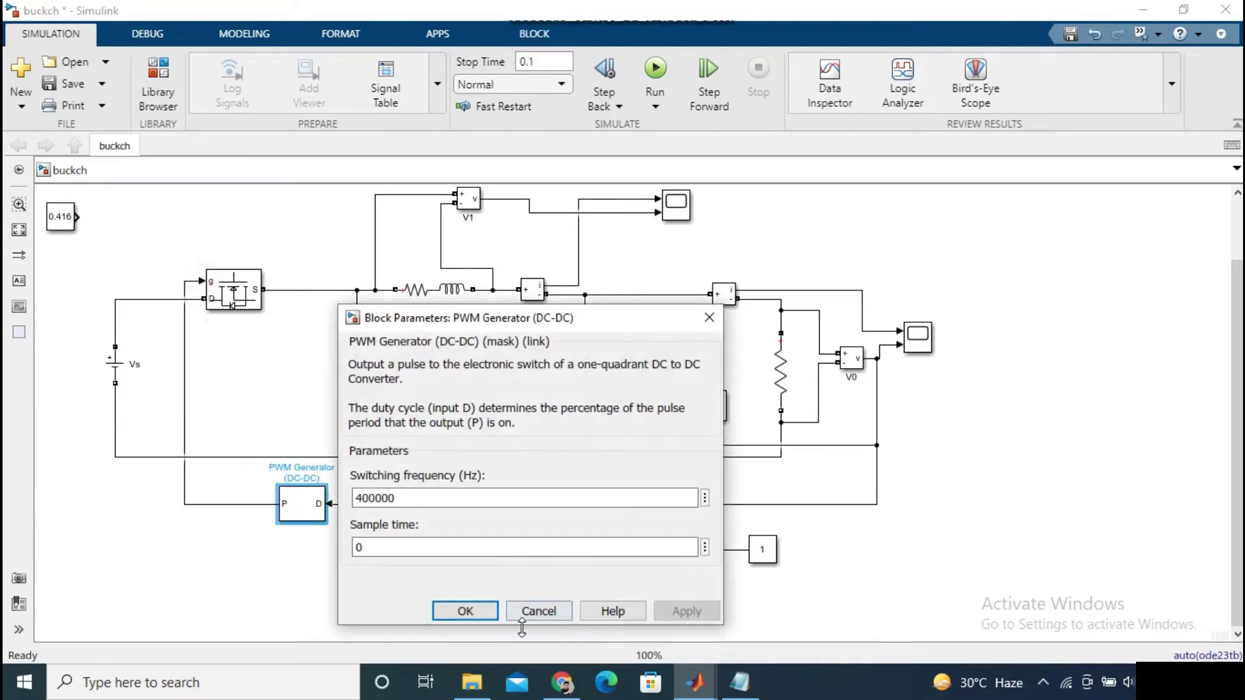
pyautogui.click(477, 610)
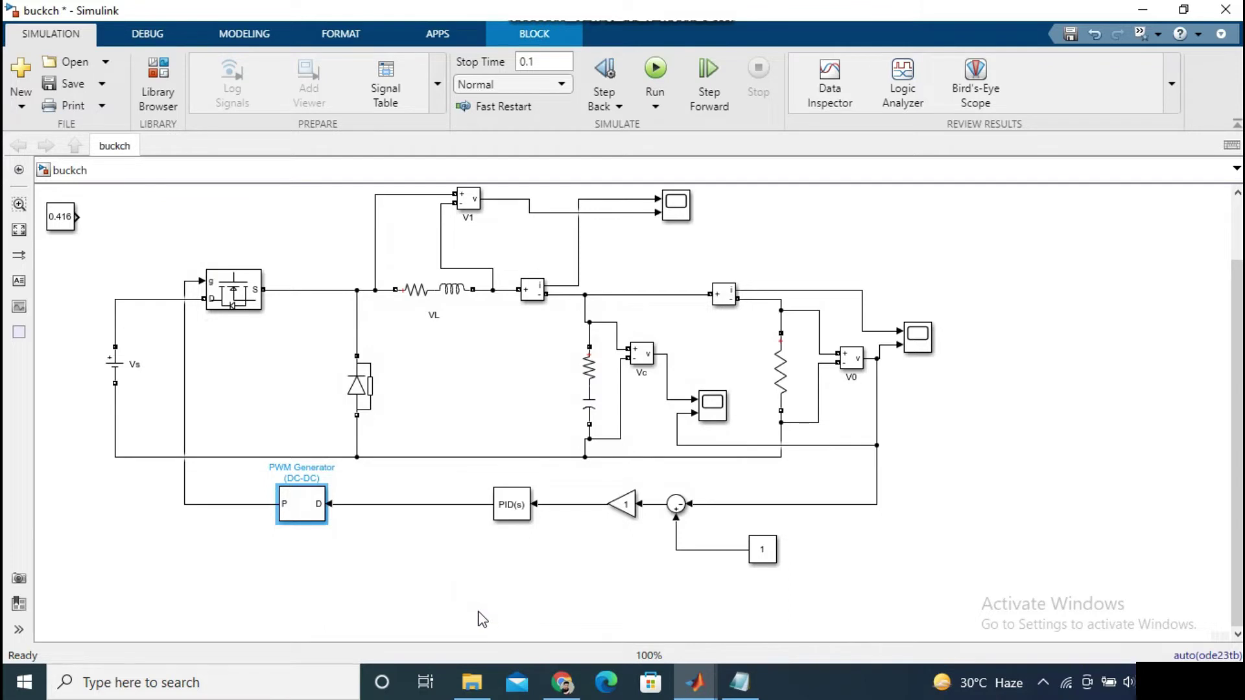
pyautogui.click(510, 506)
pyautogui.moveTo(510, 506); pyautogui.dragTo(482, 507)
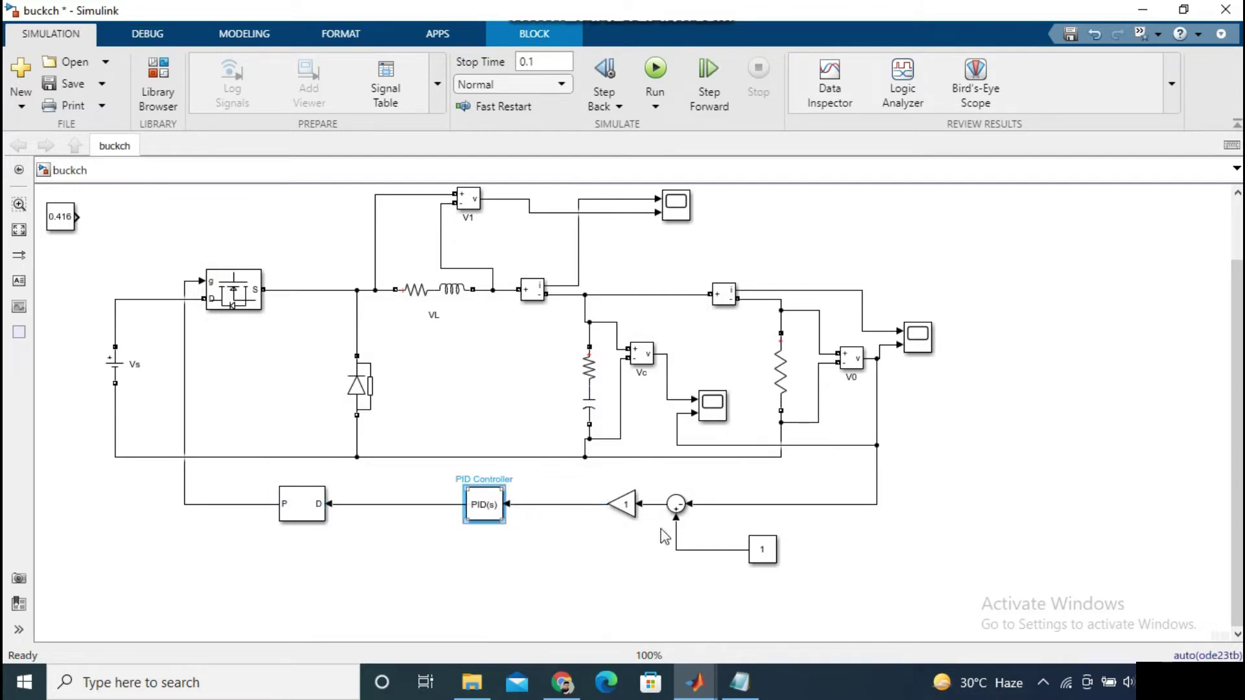
pyautogui.click(624, 505)
pyautogui.moveTo(608, 504); pyautogui.dragTo(581, 504)
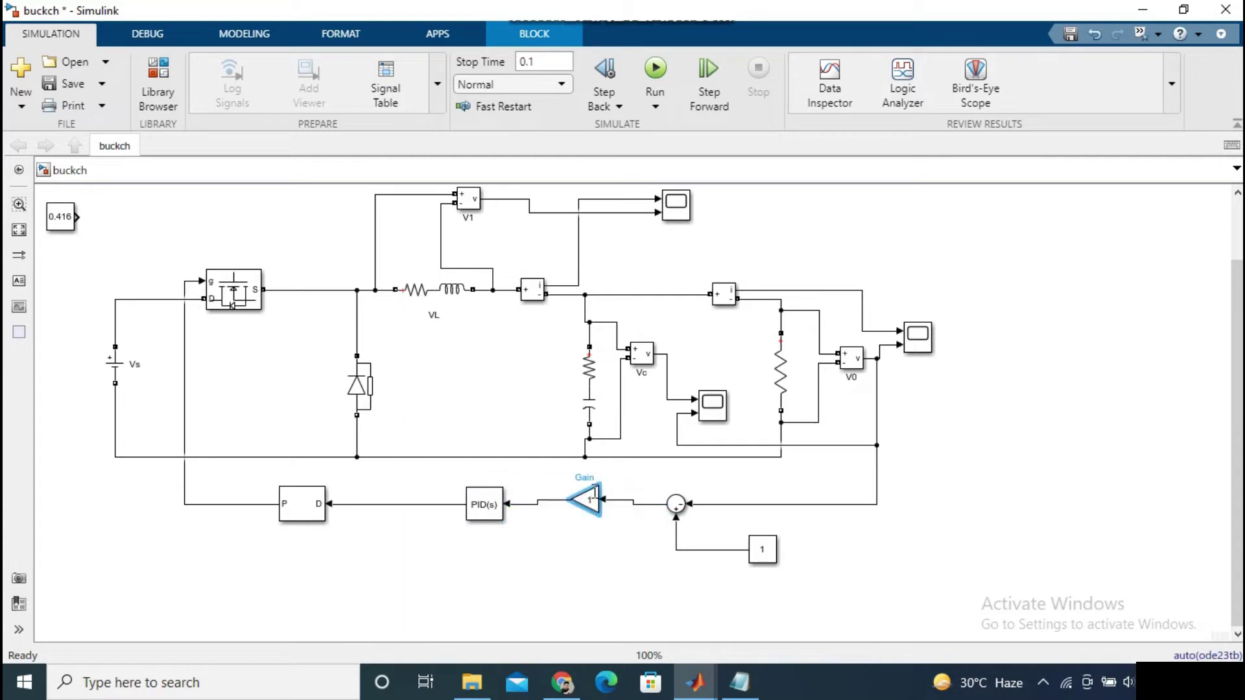
# - Set the gain of the Gain block between the Sum and the PID Controller to 1/5
pyautogui.doubleClick(591, 505)
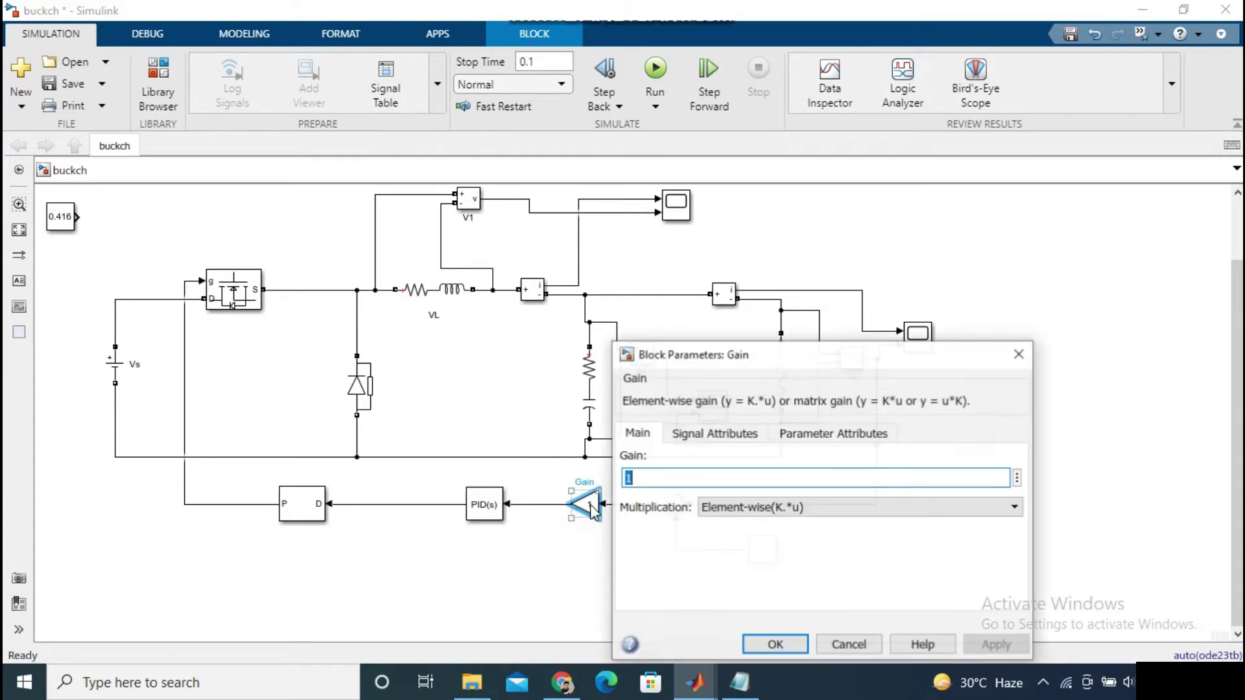
pyautogui.doubleClick(678, 477)
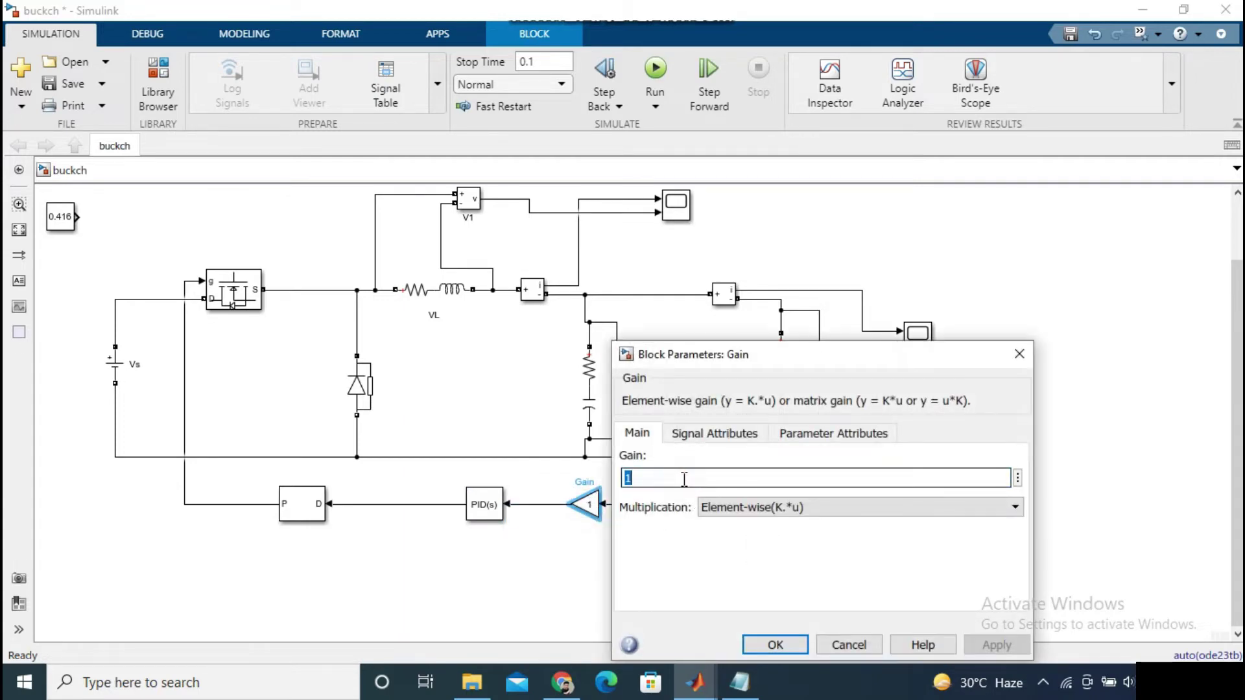
pyautogui.click(684, 478)
pyautogui.write('/5')
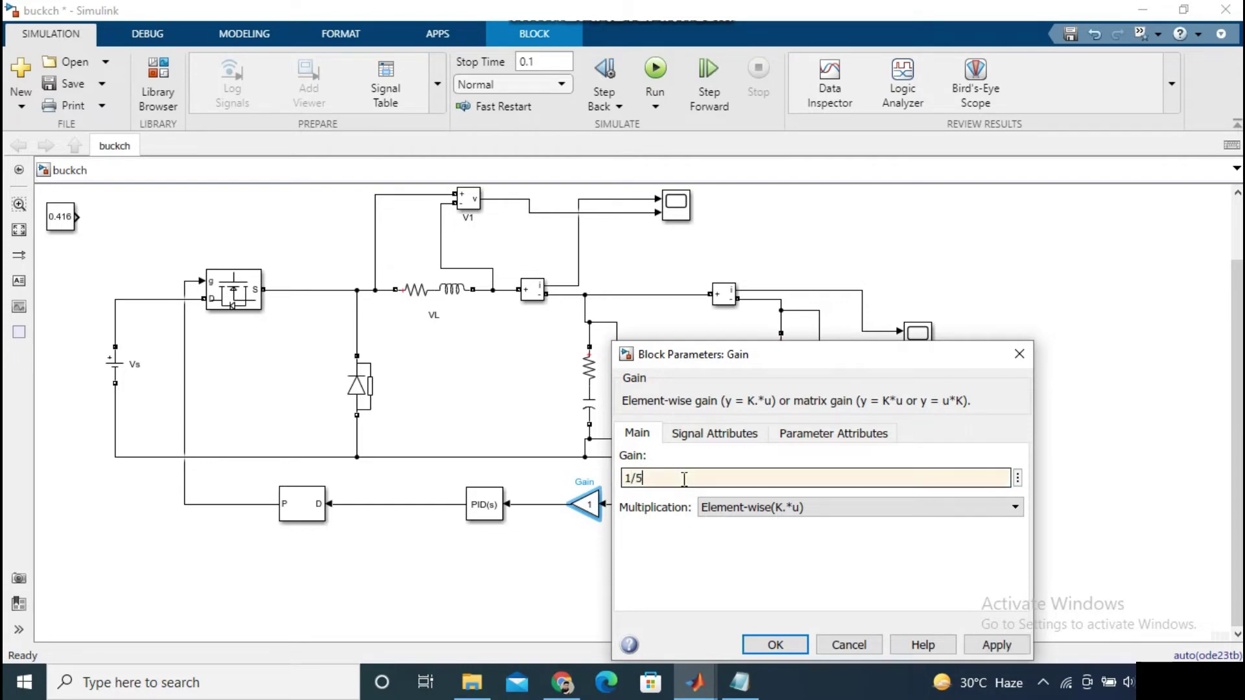
pyautogui.press('Return')
# - Set the value of the Constant feeding the Sum block to 5
pyautogui.doubleClick(762, 550)
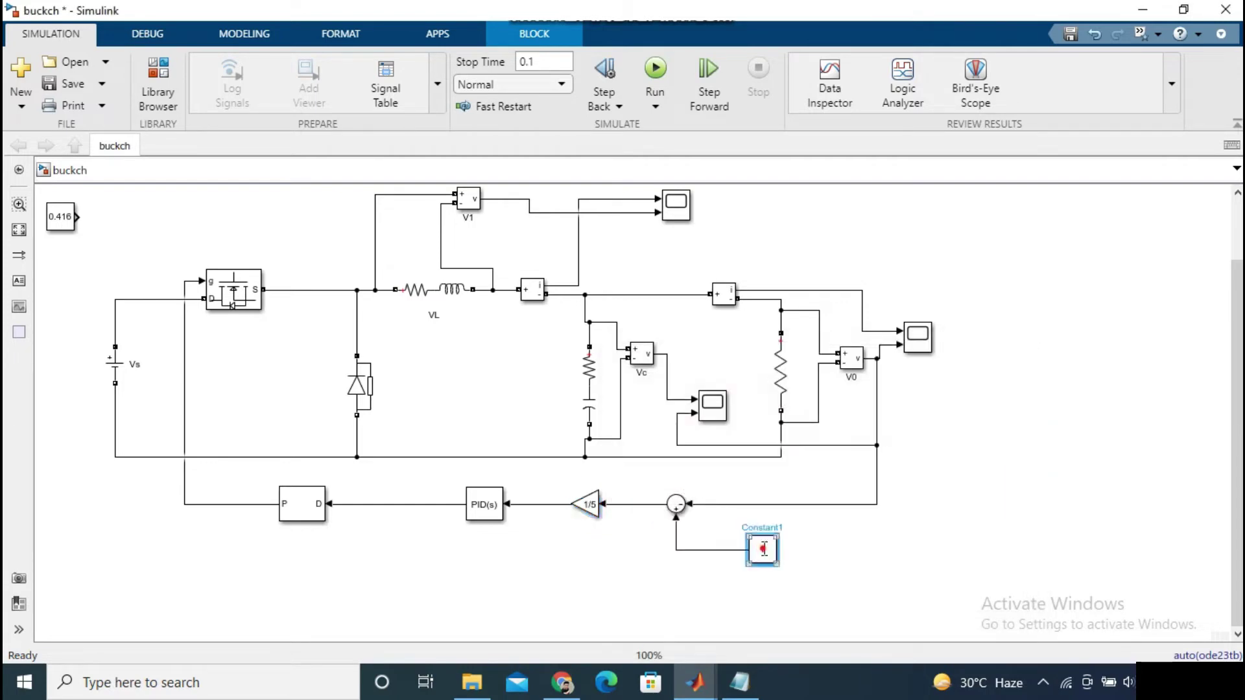
pyautogui.write('5')
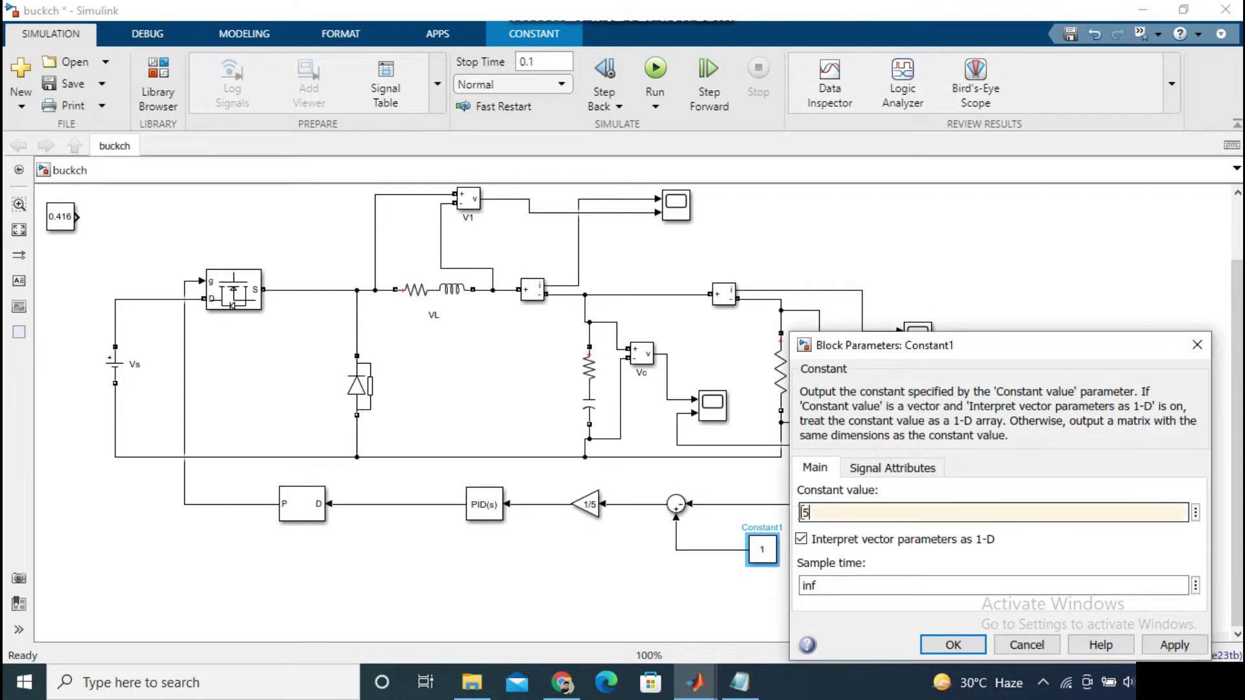
pyautogui.press('Return')
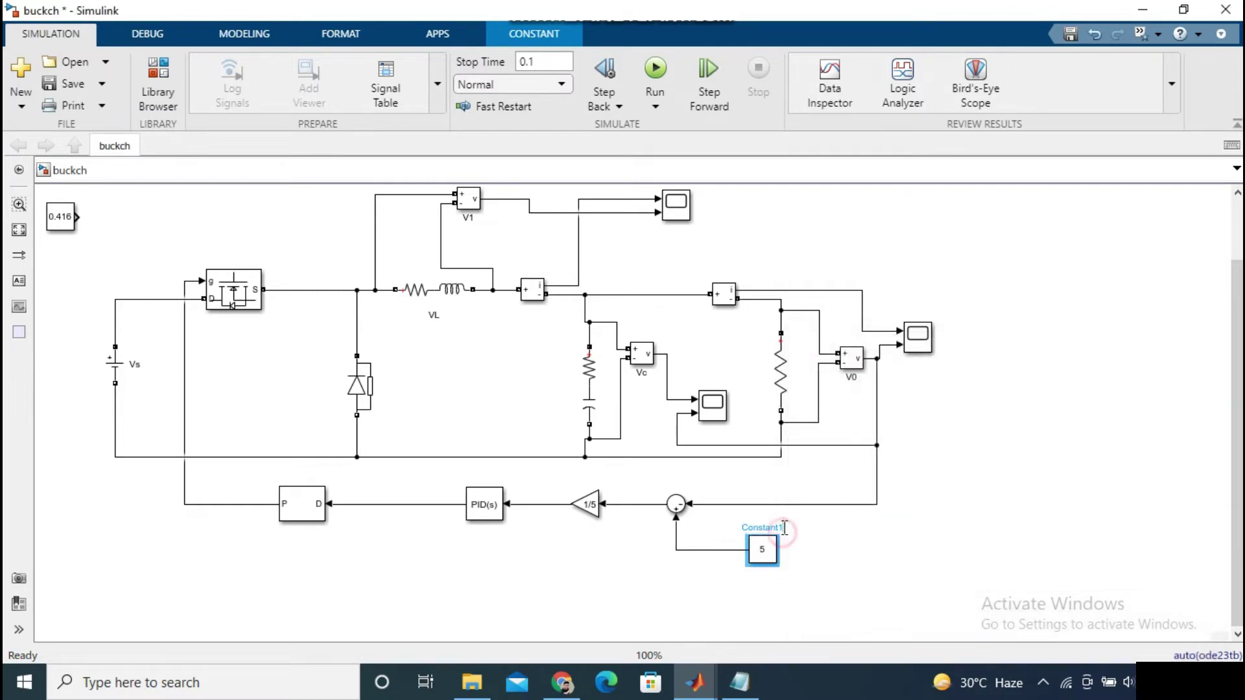
# - Add a text annotation reading "Vref" above the Constant that feeds the Sum block
pyautogui.click(787, 532)
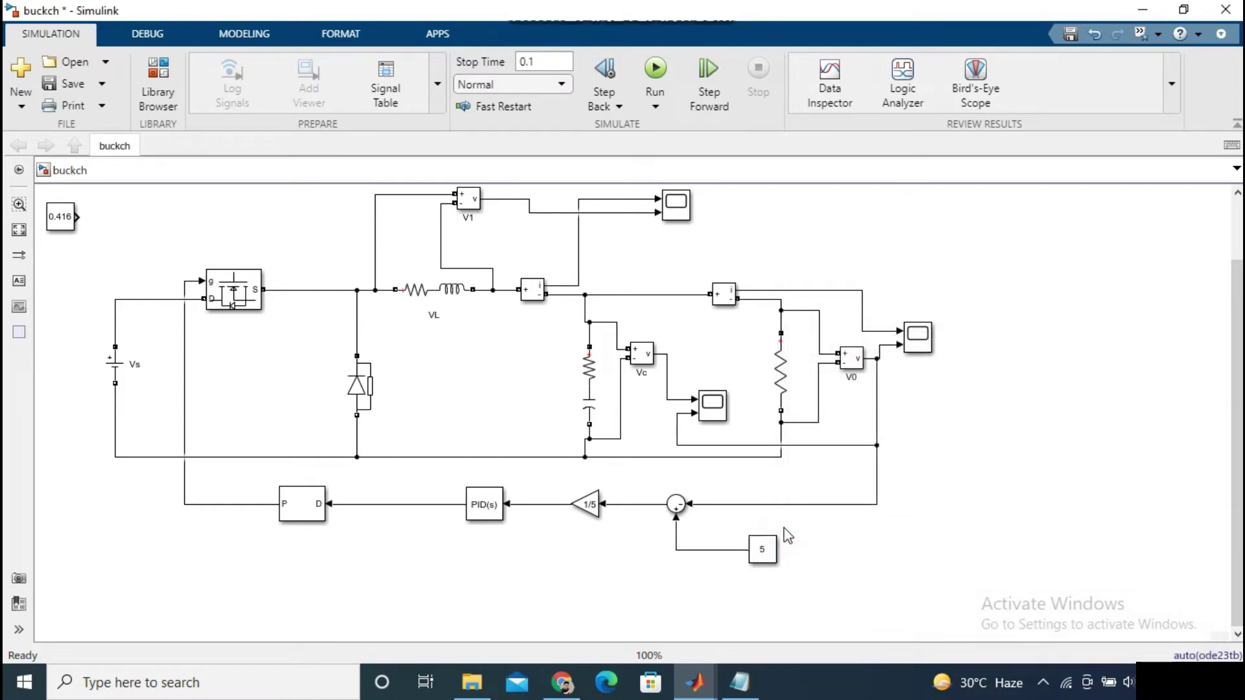
pyautogui.doubleClick(786, 535)
pyautogui.write('Vre')
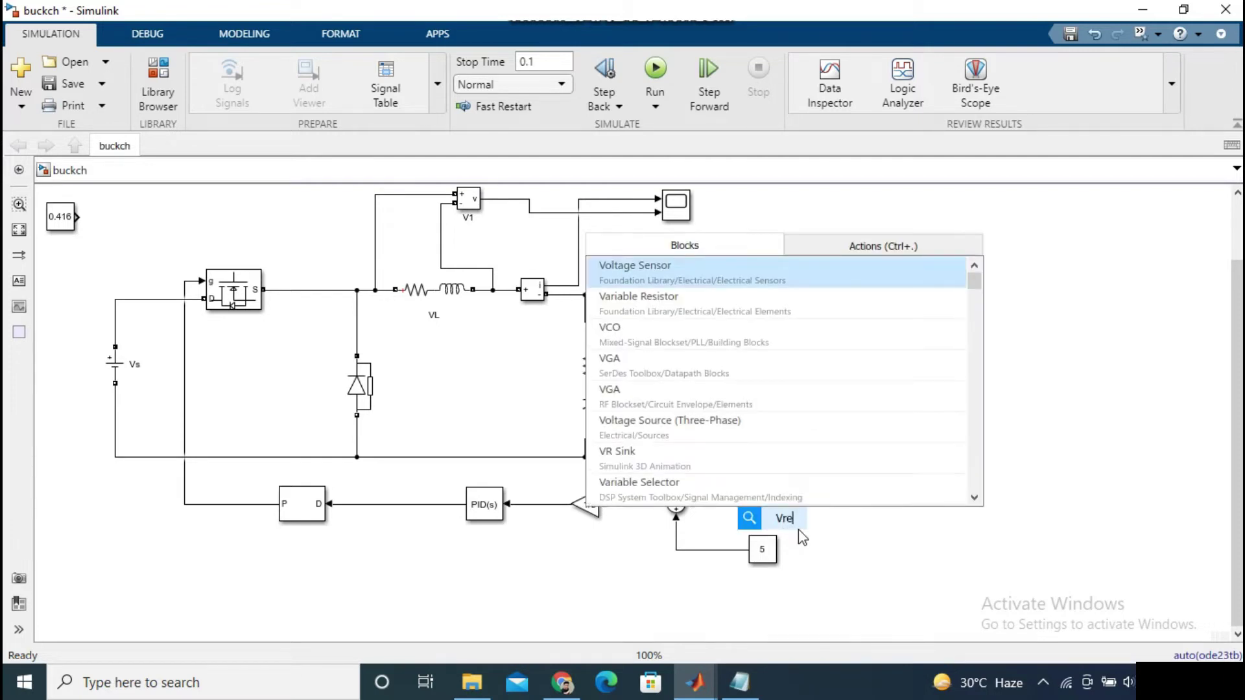
pyautogui.click(839, 539)
pyautogui.click(895, 506)
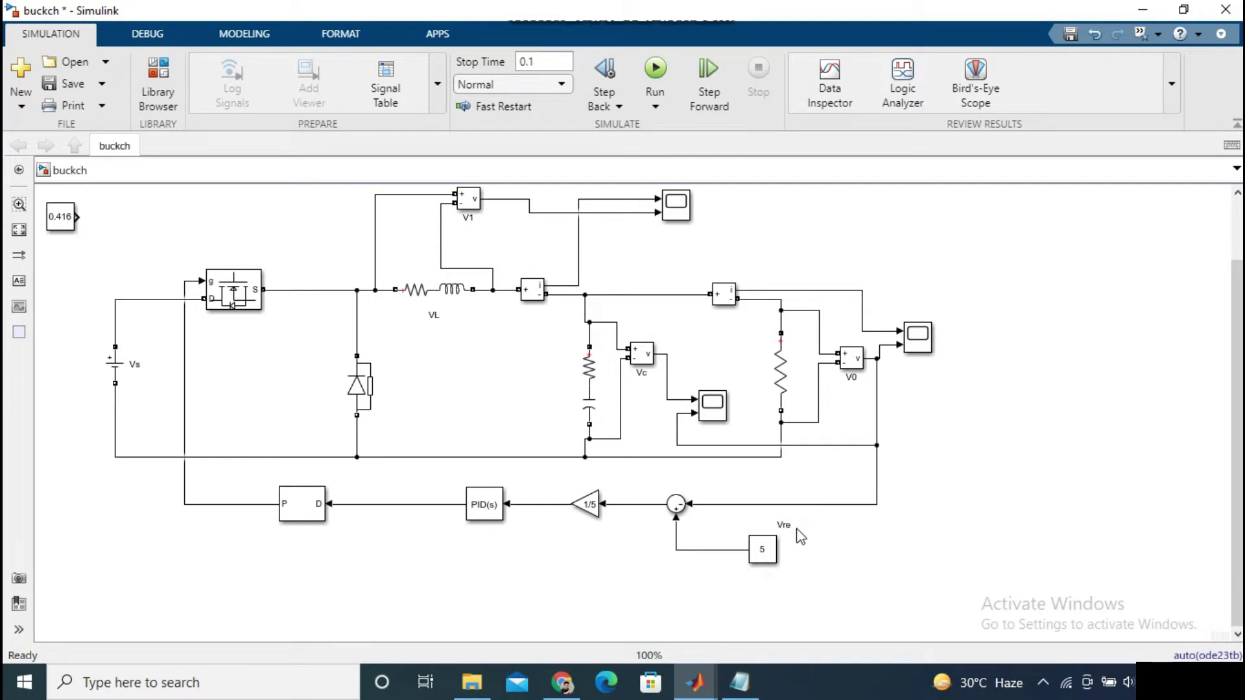
pyautogui.click(789, 527)
pyautogui.doubleClick(789, 527)
pyautogui.click(824, 536)
pyautogui.click(791, 523)
pyautogui.doubleClick(787, 525)
pyautogui.click(789, 524)
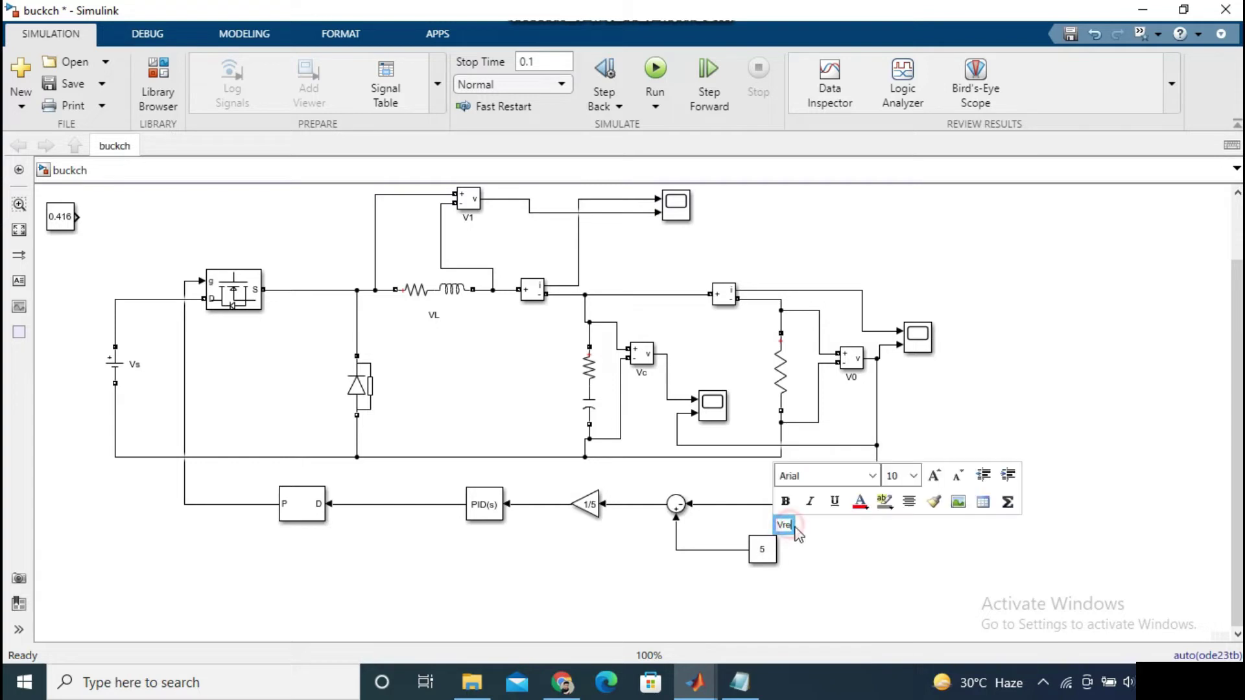
pyautogui.write('f')
pyautogui.click(845, 548)
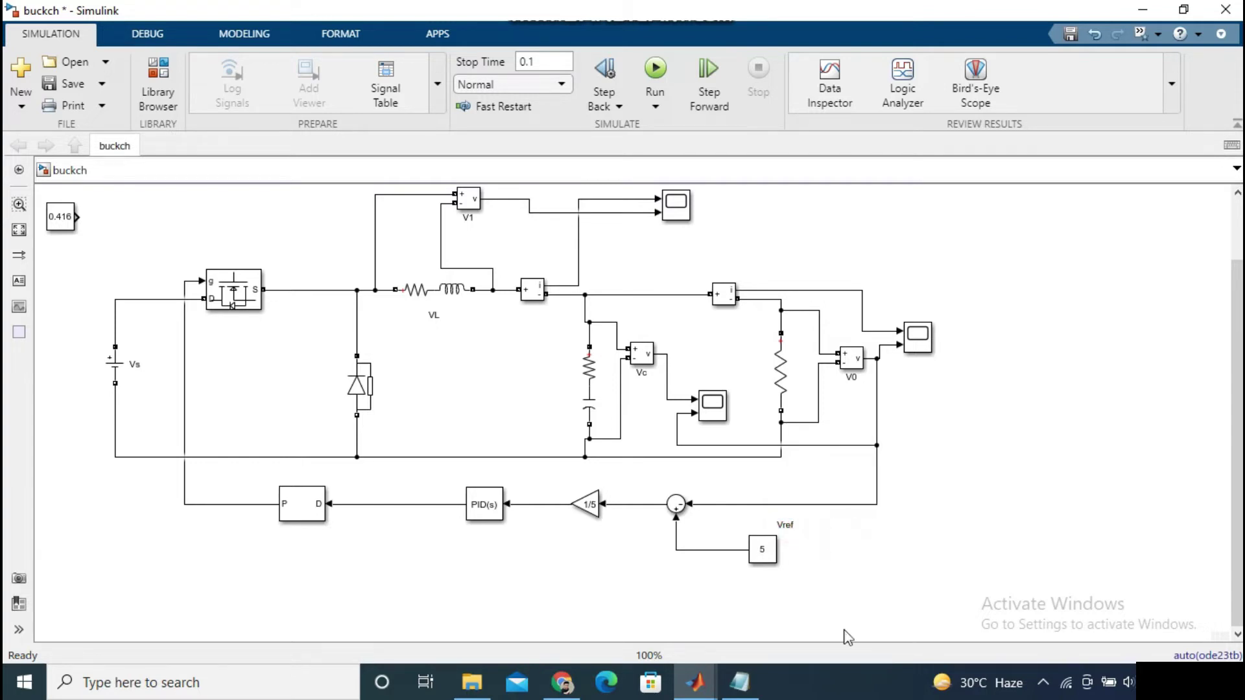
pyautogui.scroll(1, 753, 483)
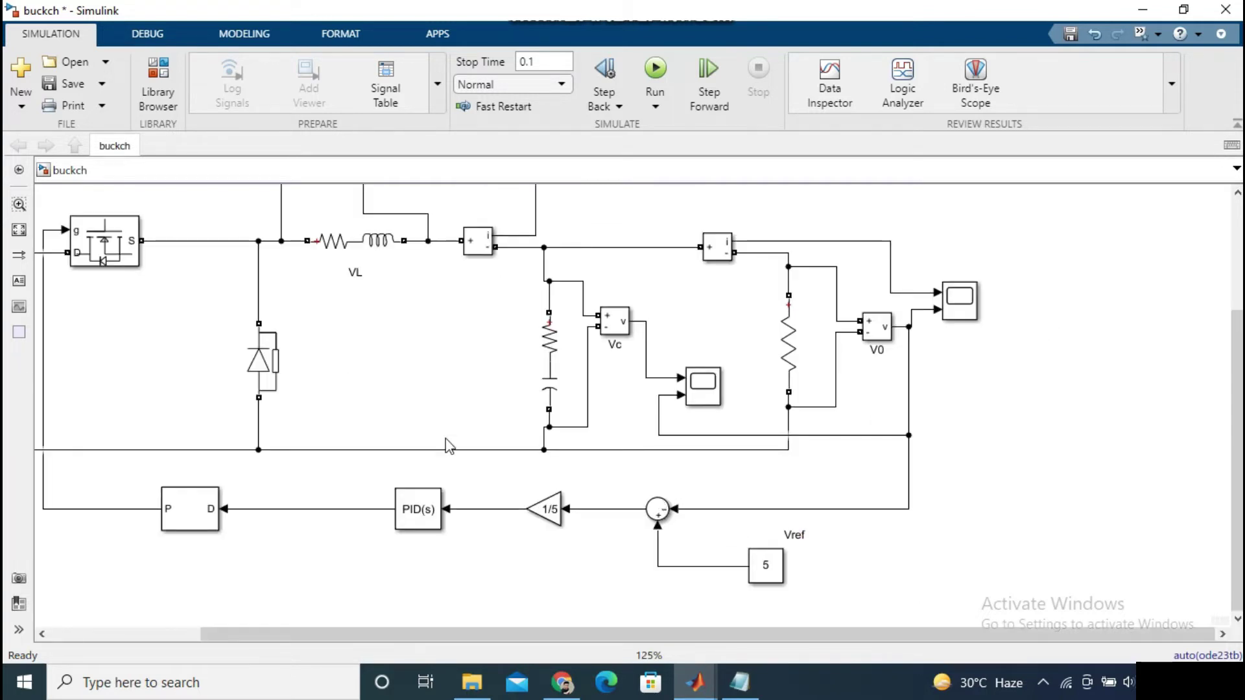
pyautogui.moveTo(393, 634); pyautogui.dragTo(345, 619)
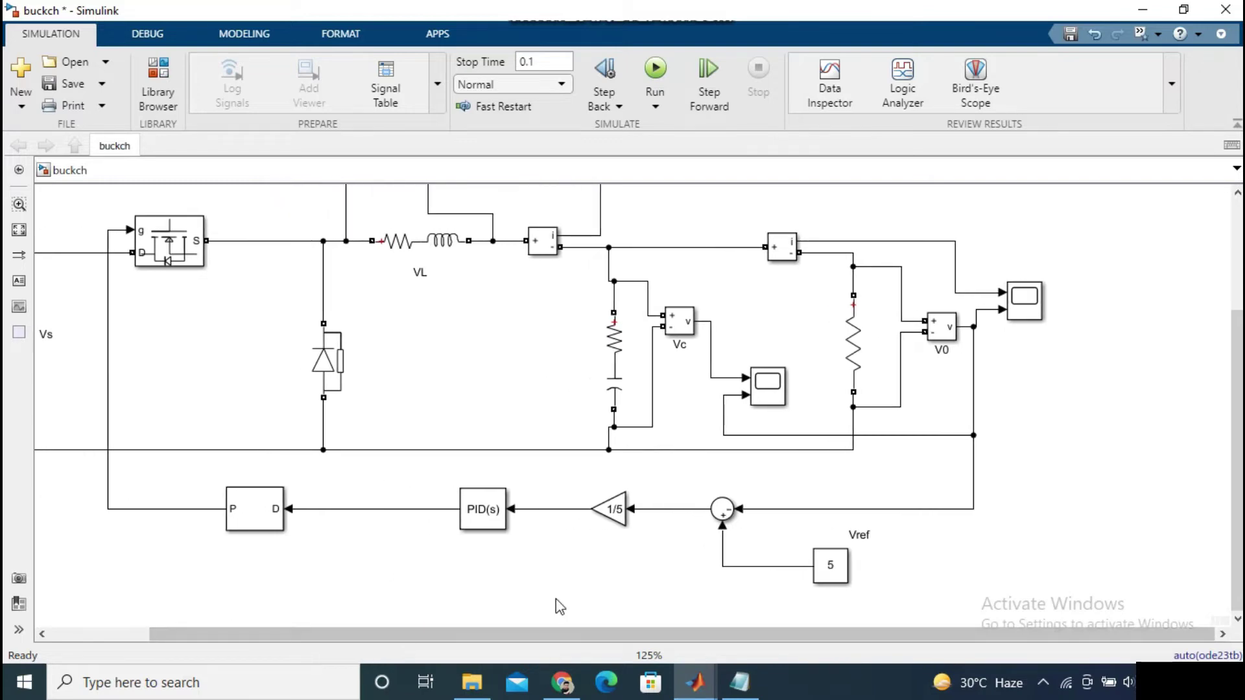
pyautogui.scroll(-1, 551, 577)
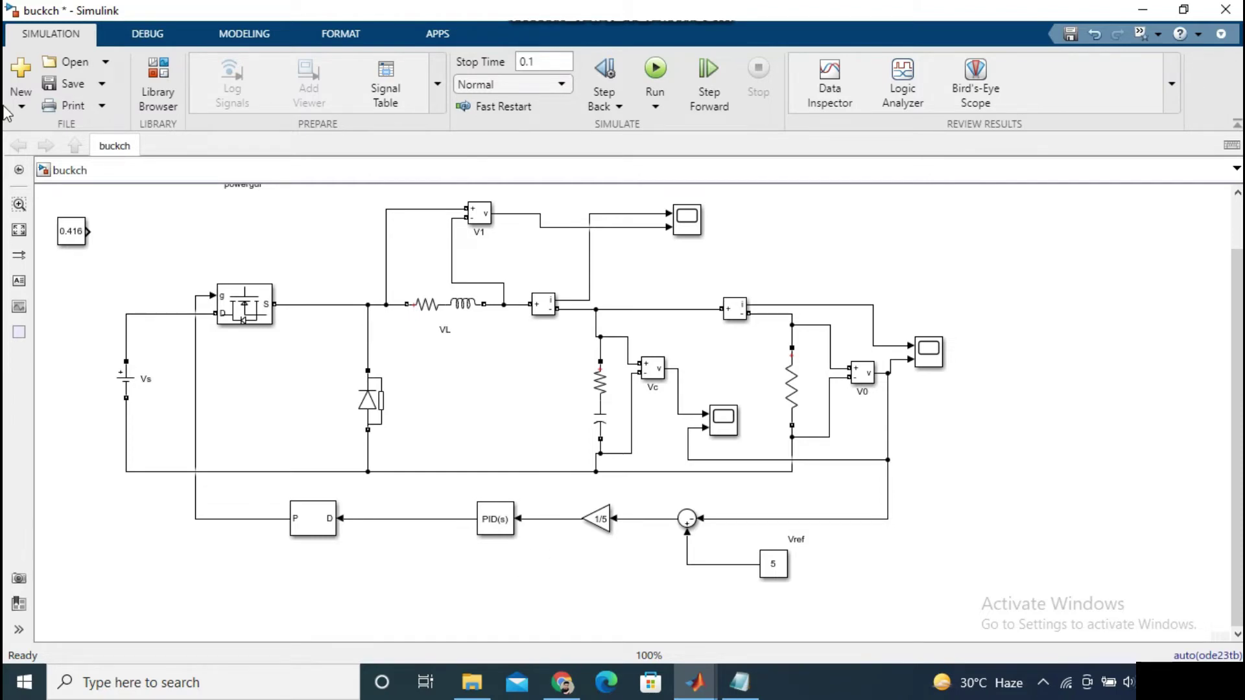
pyautogui.moveTo(63, 280); pyautogui.dragTo(29, 260)
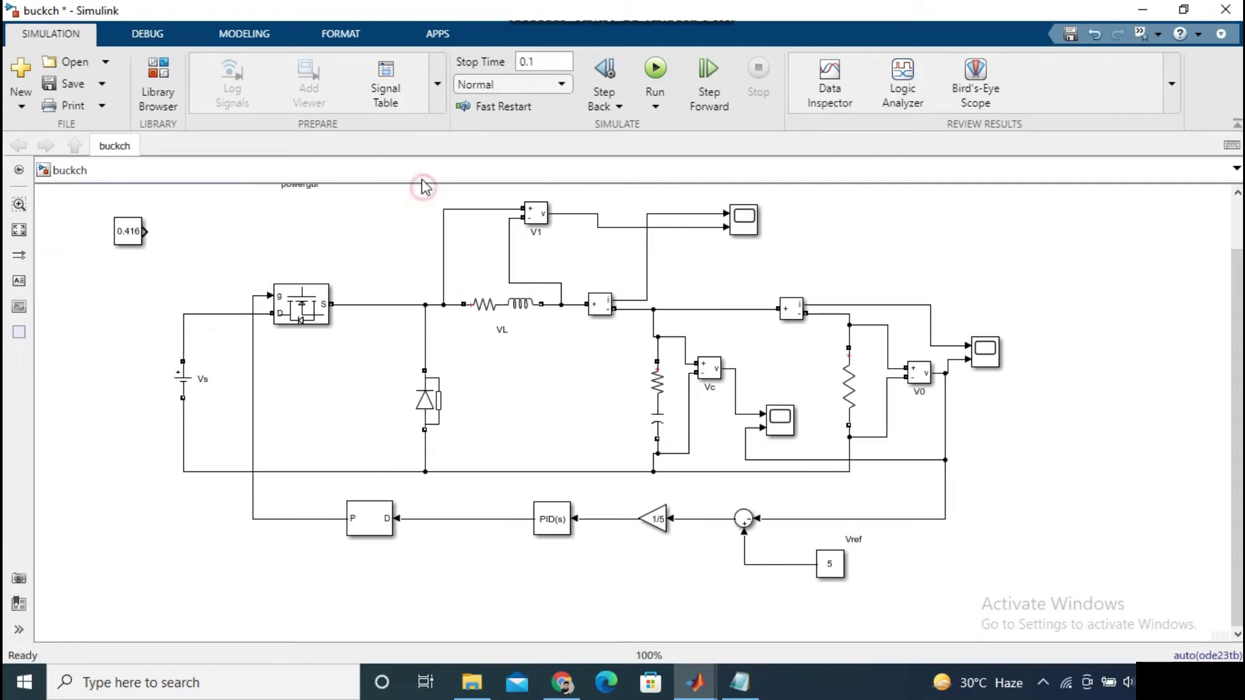
# - Set the PID Controller's proportional gain to 0.000004848
pyautogui.moveTo(423, 186); pyautogui.dragTo(551, 363)
pyautogui.click(552, 554)
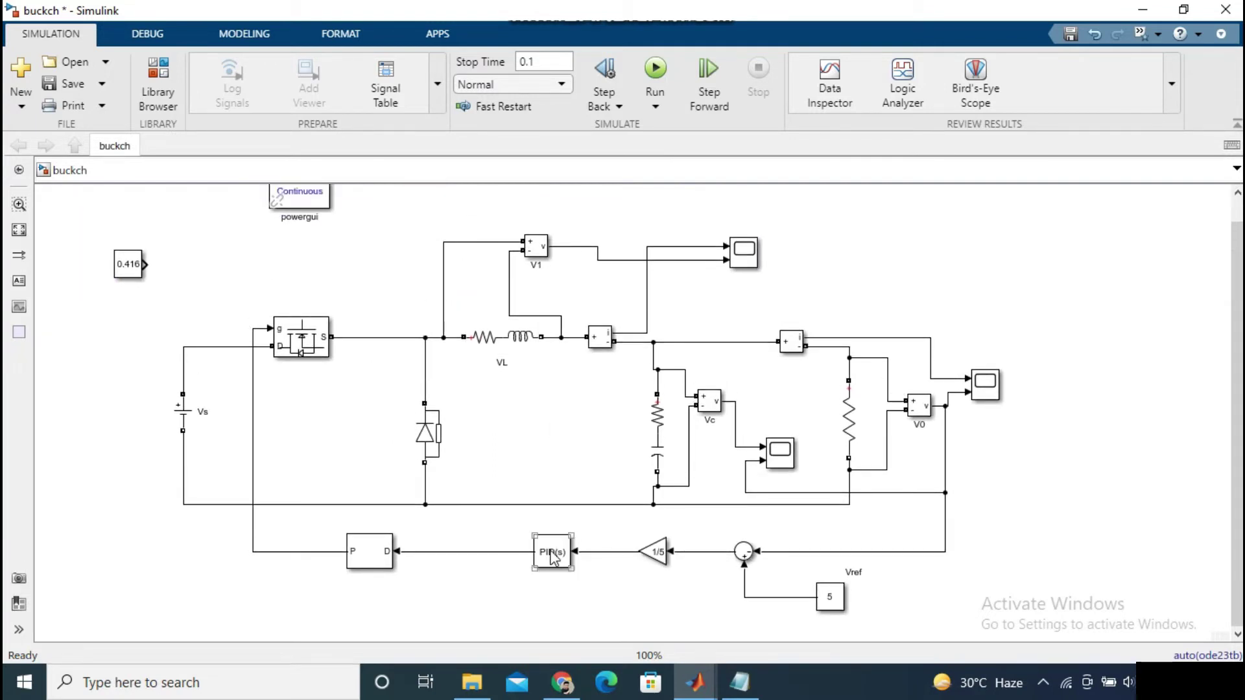
pyautogui.click(551, 554)
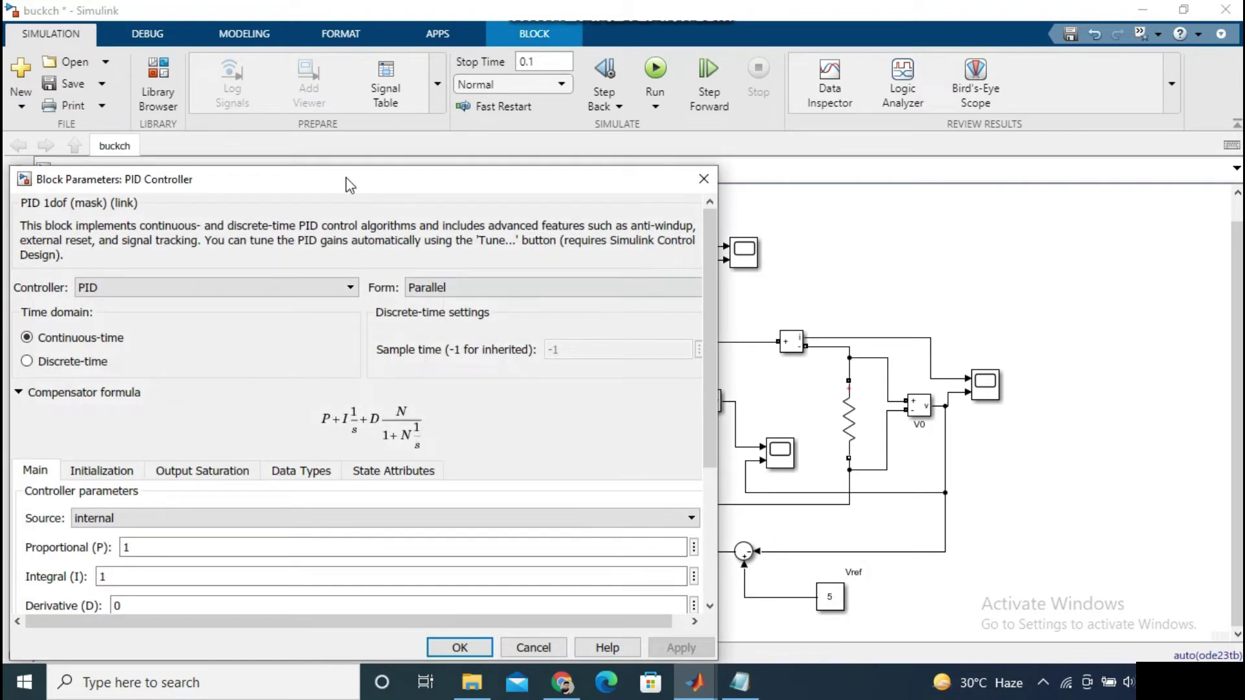
pyautogui.click(346, 175)
pyautogui.moveTo(347, 176); pyautogui.dragTo(571, 123)
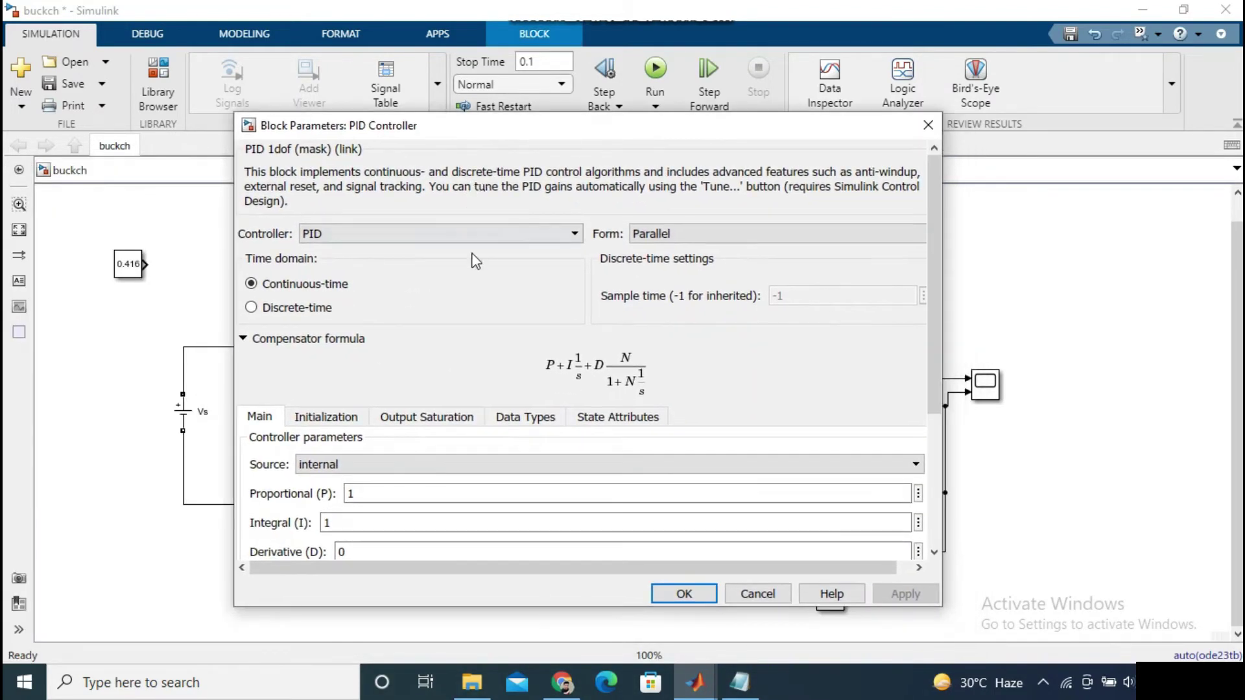
pyautogui.scroll(-2, 934, 317)
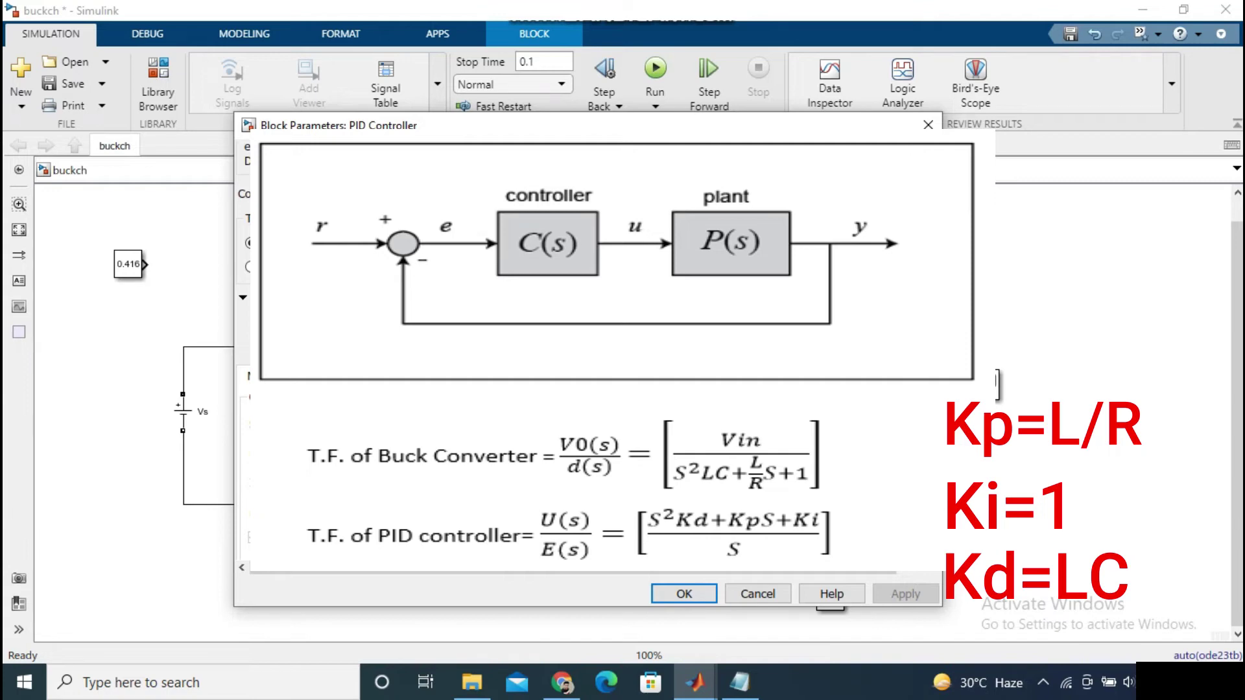
pyautogui.moveTo(583, 125); pyautogui.dragTo(642, 109)
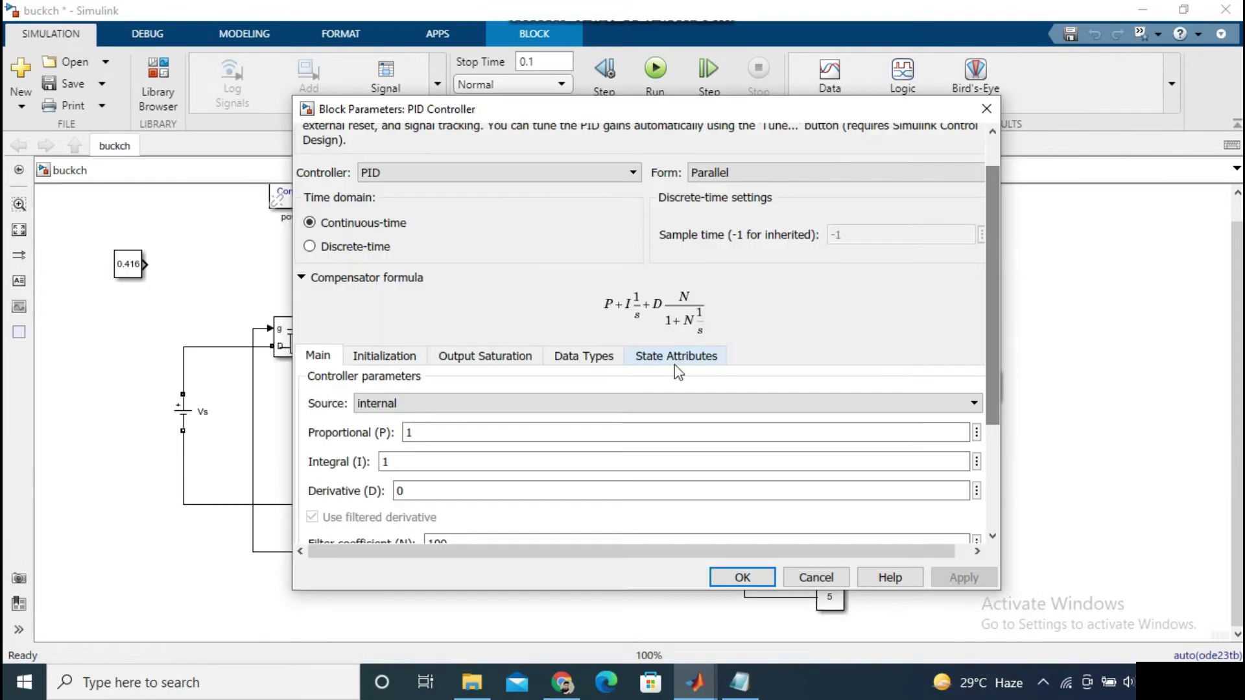
pyautogui.doubleClick(480, 432)
pyautogui.write('0')
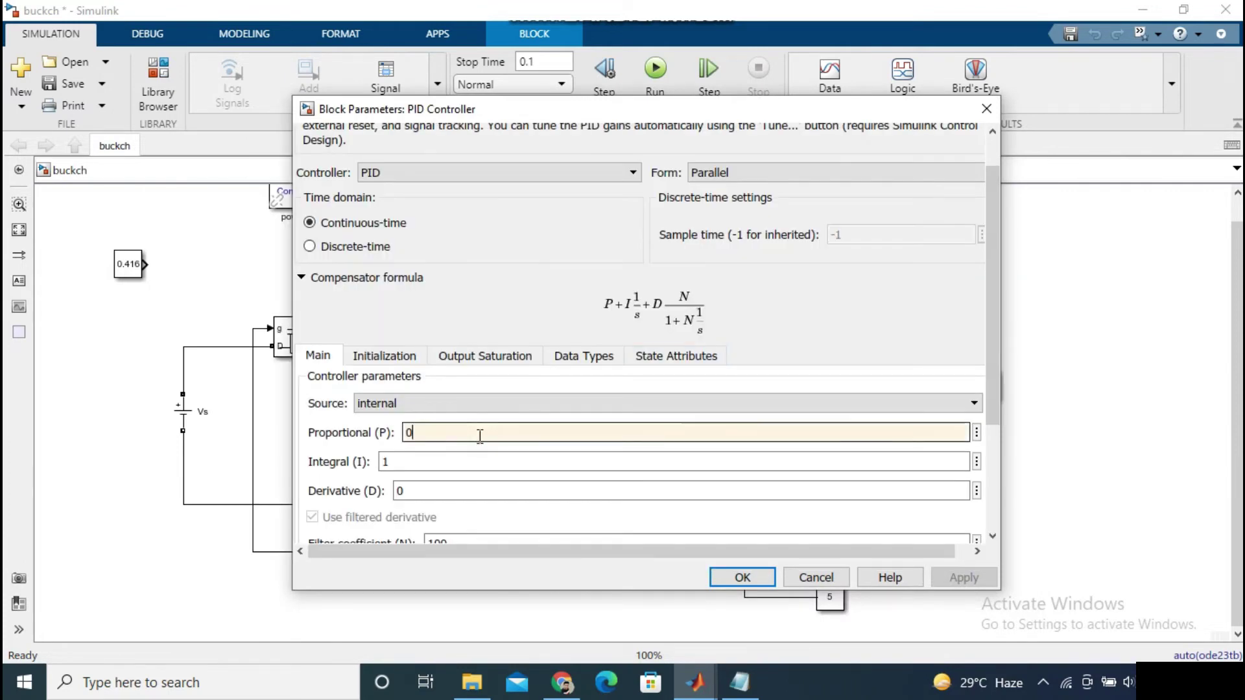
pyautogui.write('.0000')
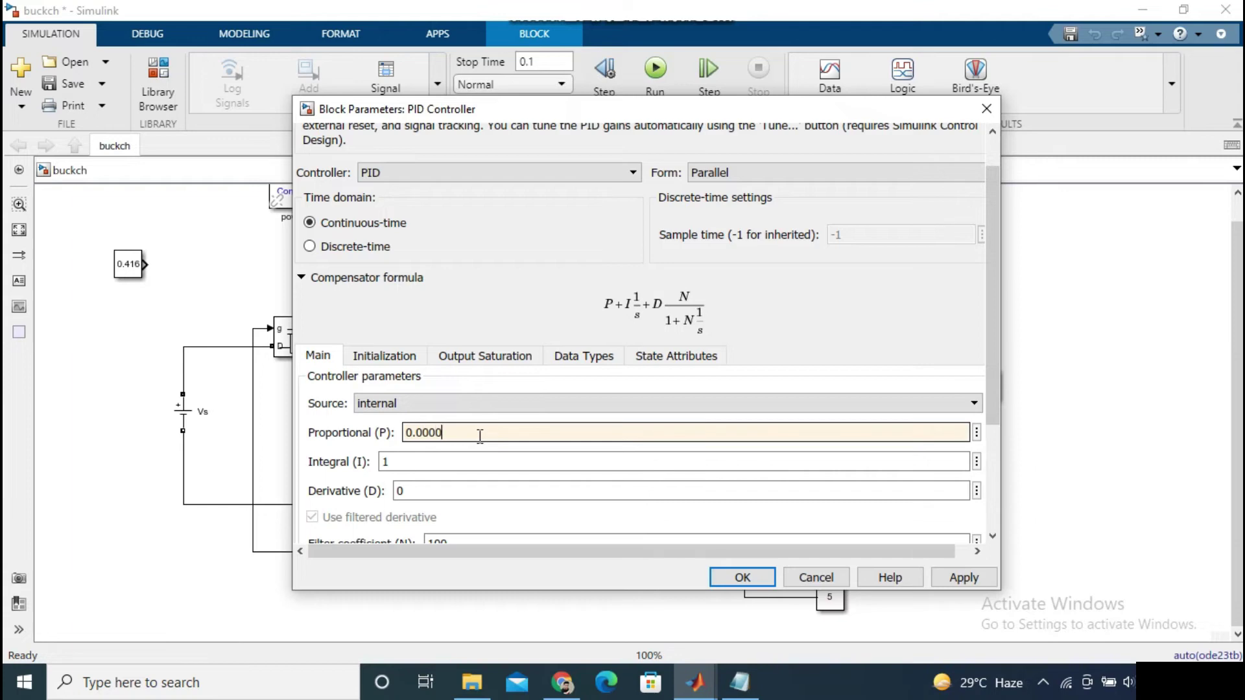
pyautogui.write('04848')
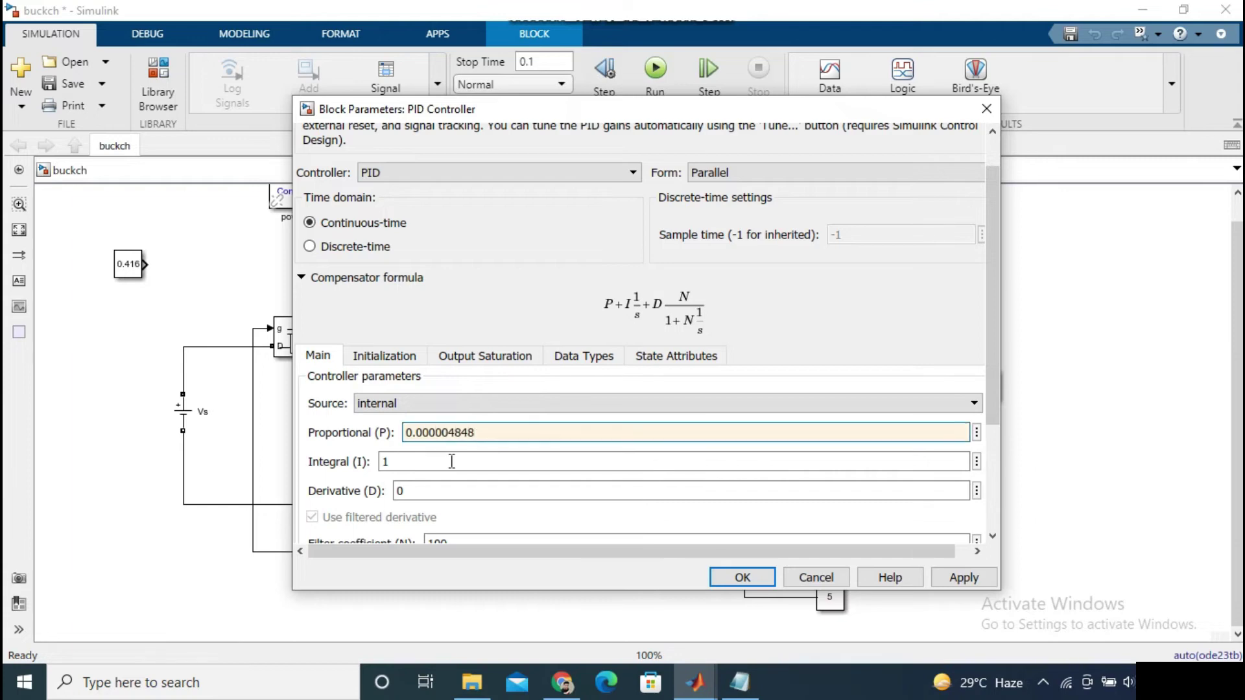
# - Set the PID Controller's derivative gain to 0.0000000002424 and accept the block parameters
pyautogui.doubleClick(430, 487)
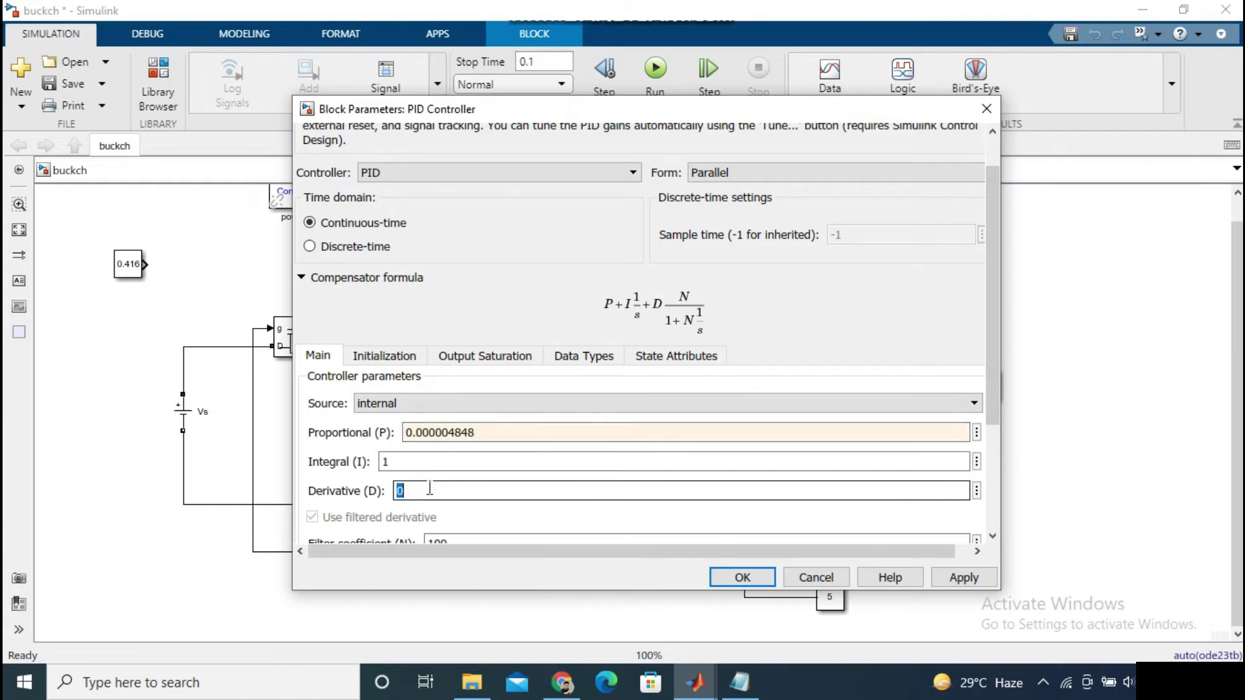
pyautogui.write('0.')
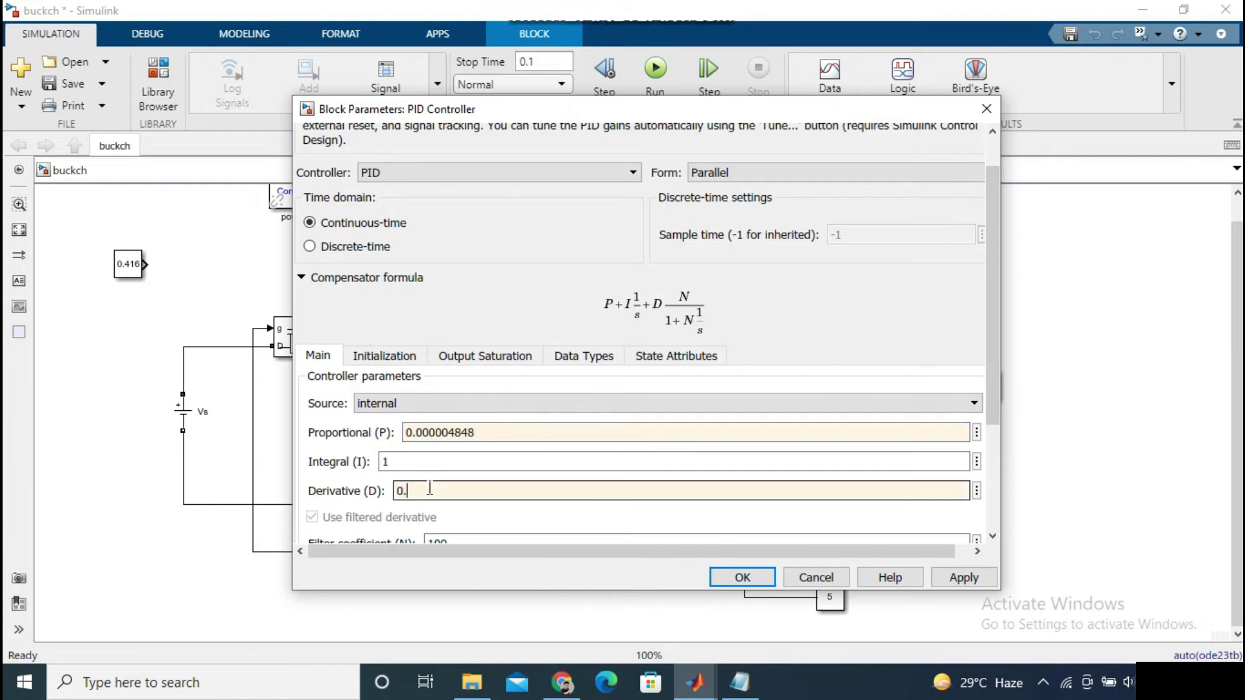
pyautogui.write('00000000002.424')
pyautogui.click(478, 491)
pyautogui.press('BackSpace')
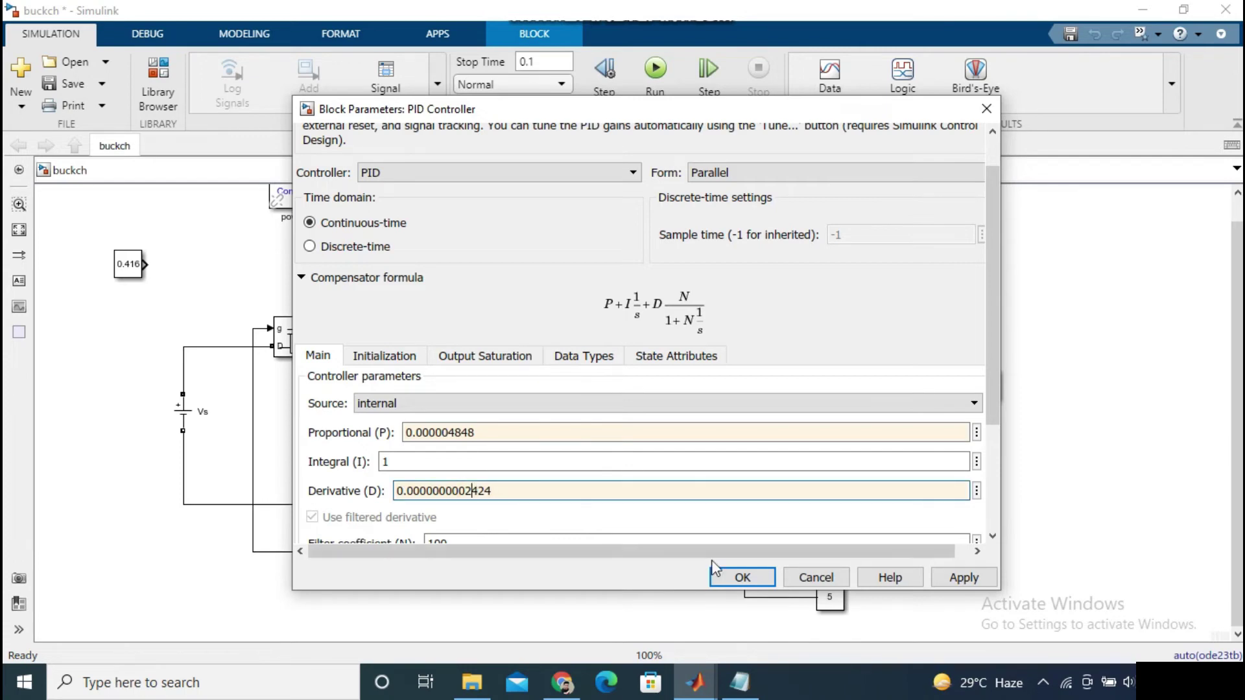
pyautogui.click(737, 577)
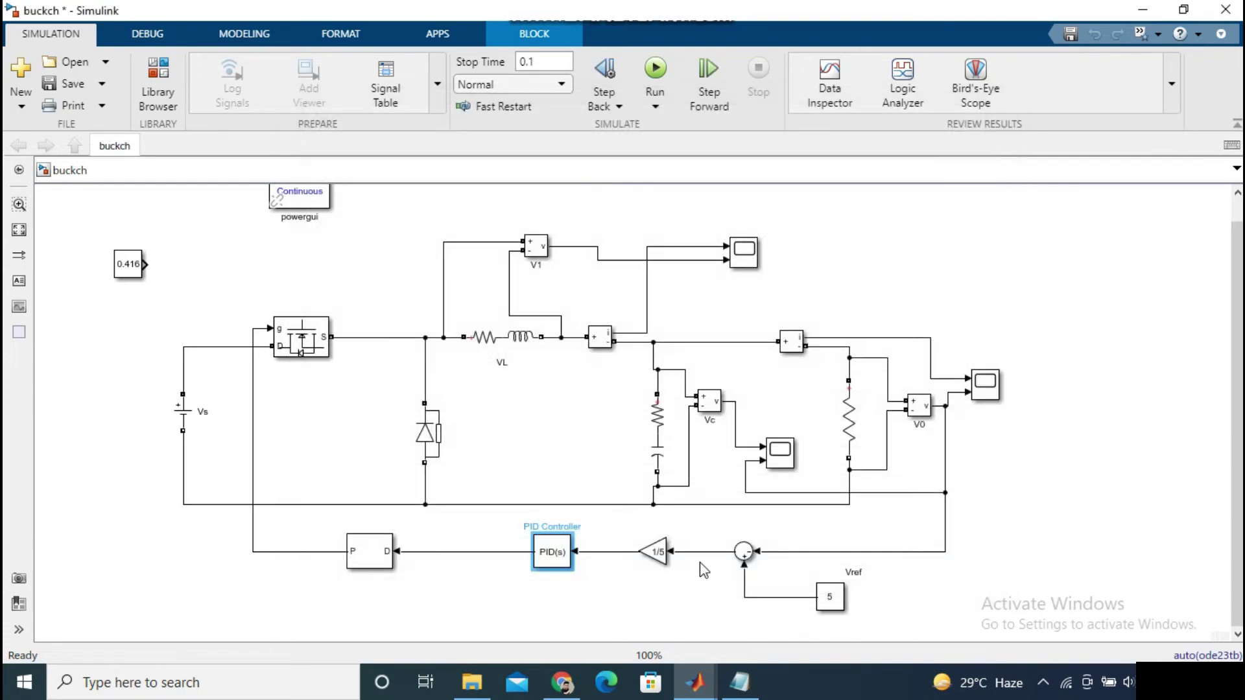
# - Add a Display block from the Simulink Sinks library beside the V0 feedback line and connect its input to that line
pyautogui.click(665, 556)
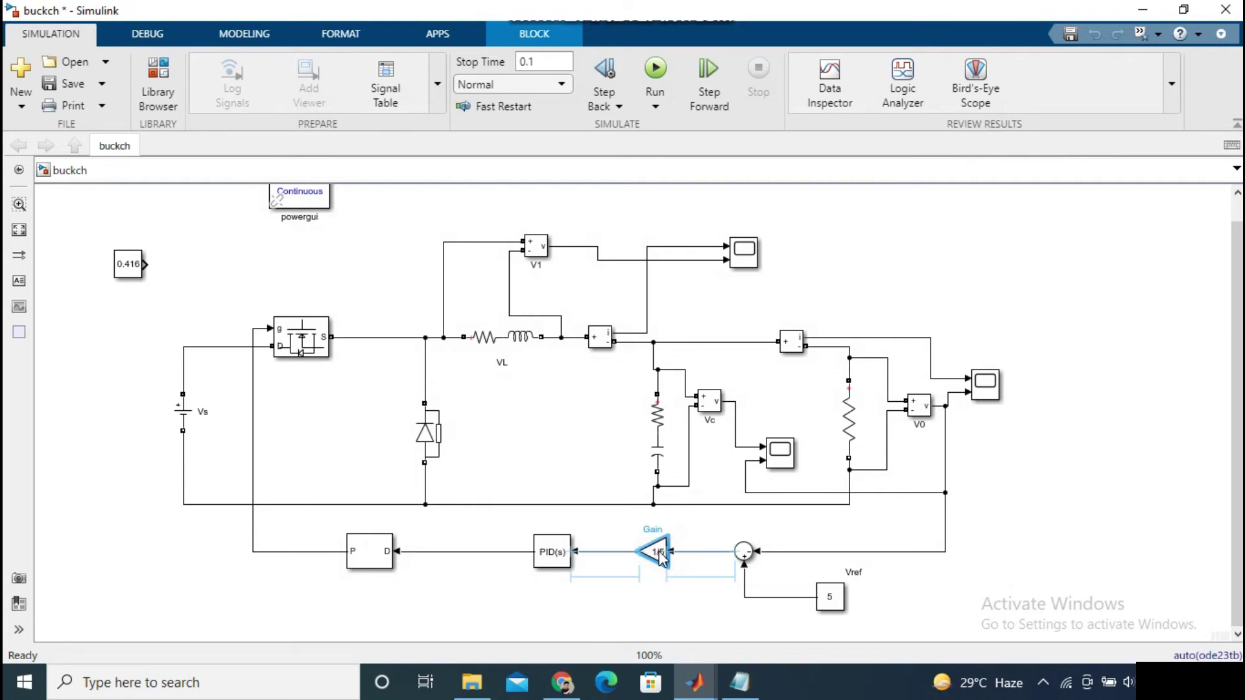
pyautogui.click(730, 529)
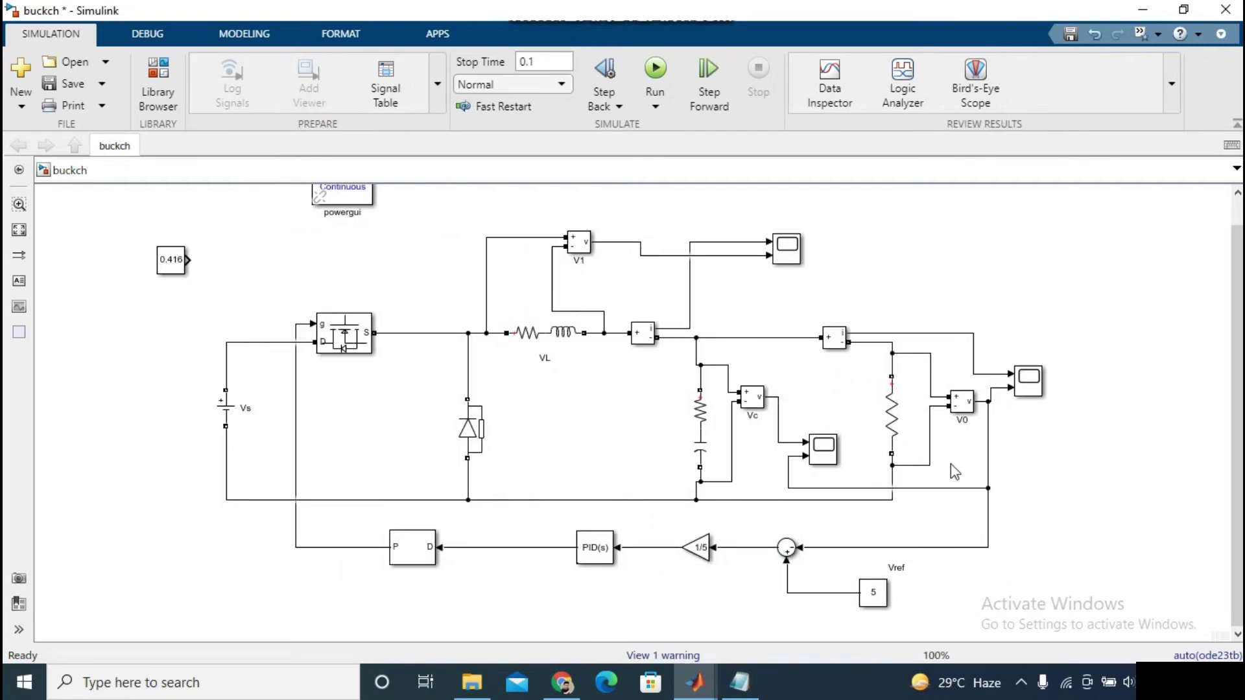
pyautogui.click(159, 83)
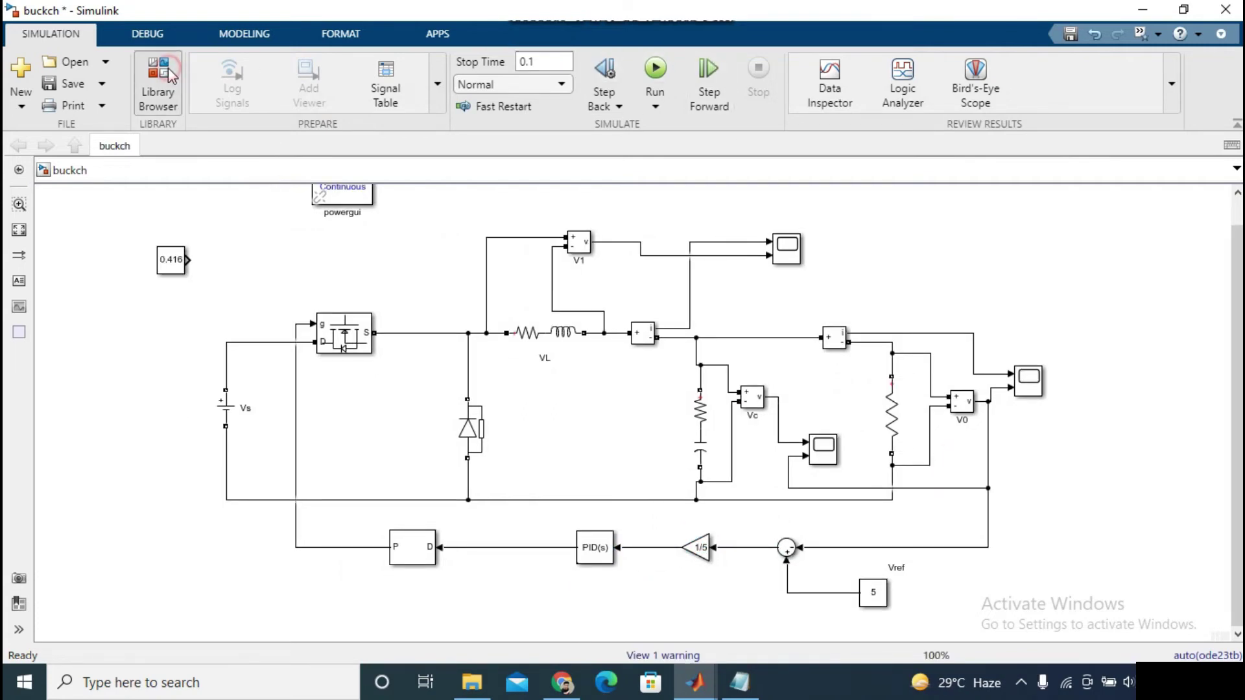
pyautogui.click(125, 37)
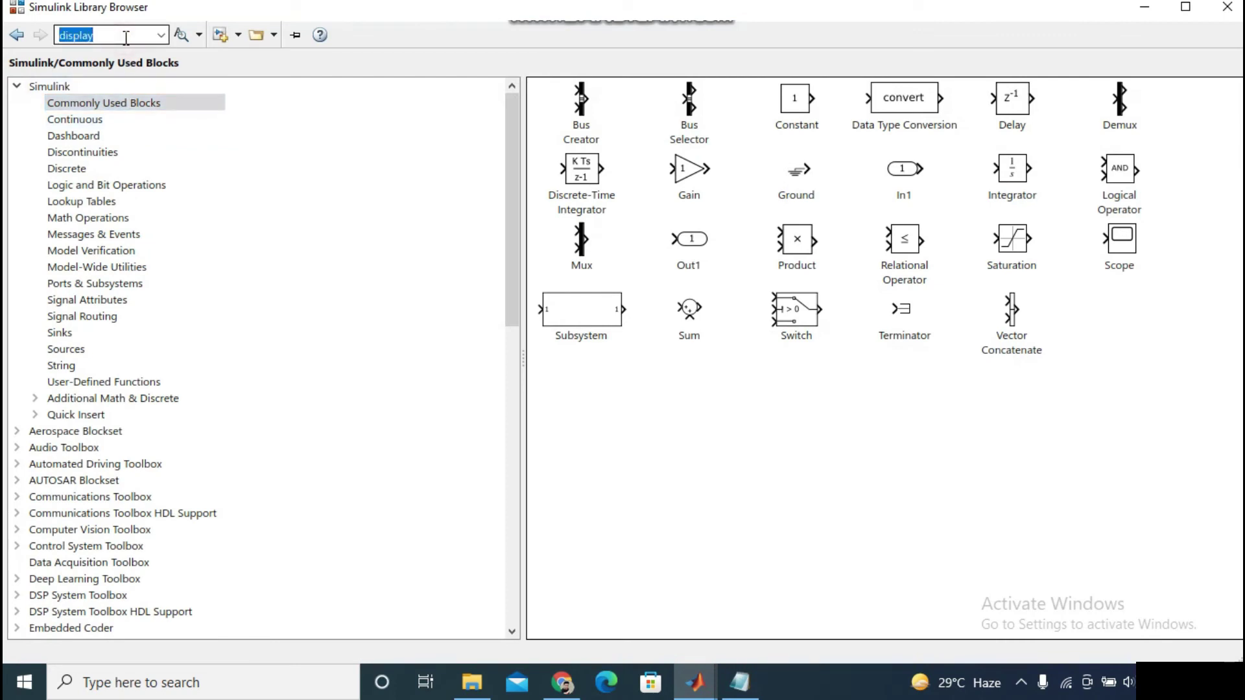
pyautogui.press('Return')
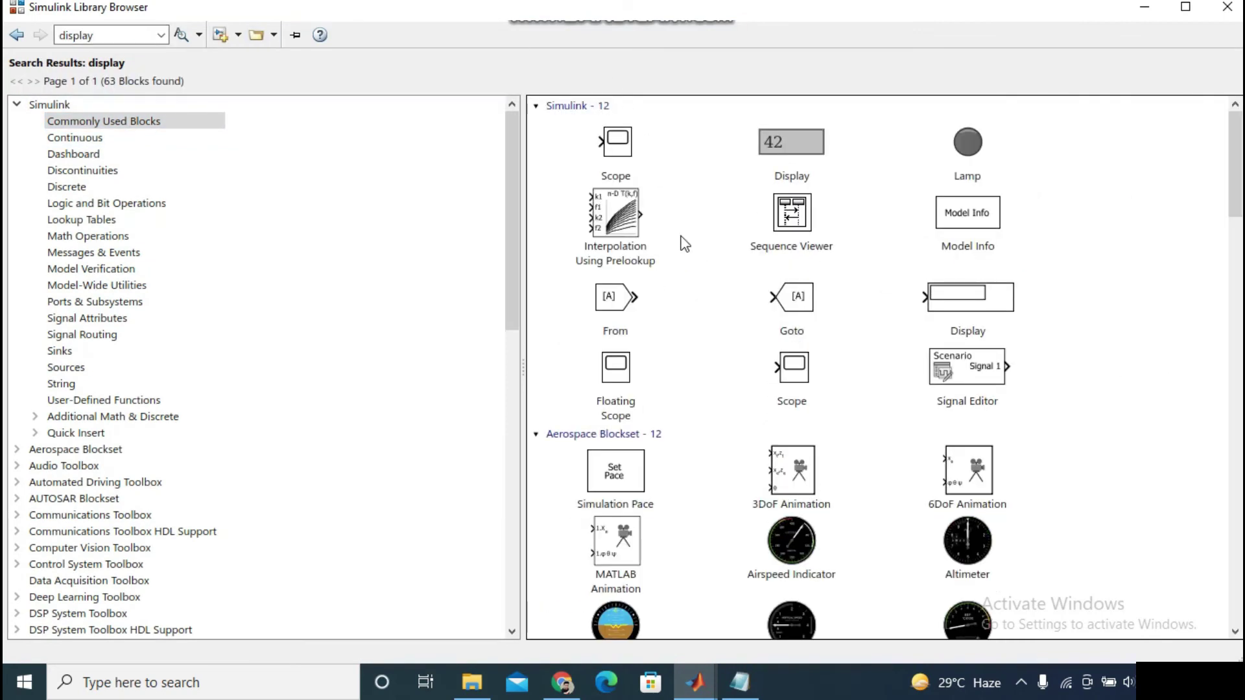
pyautogui.click(1008, 300)
pyautogui.rightClick(1021, 300)
pyautogui.click(1026, 305)
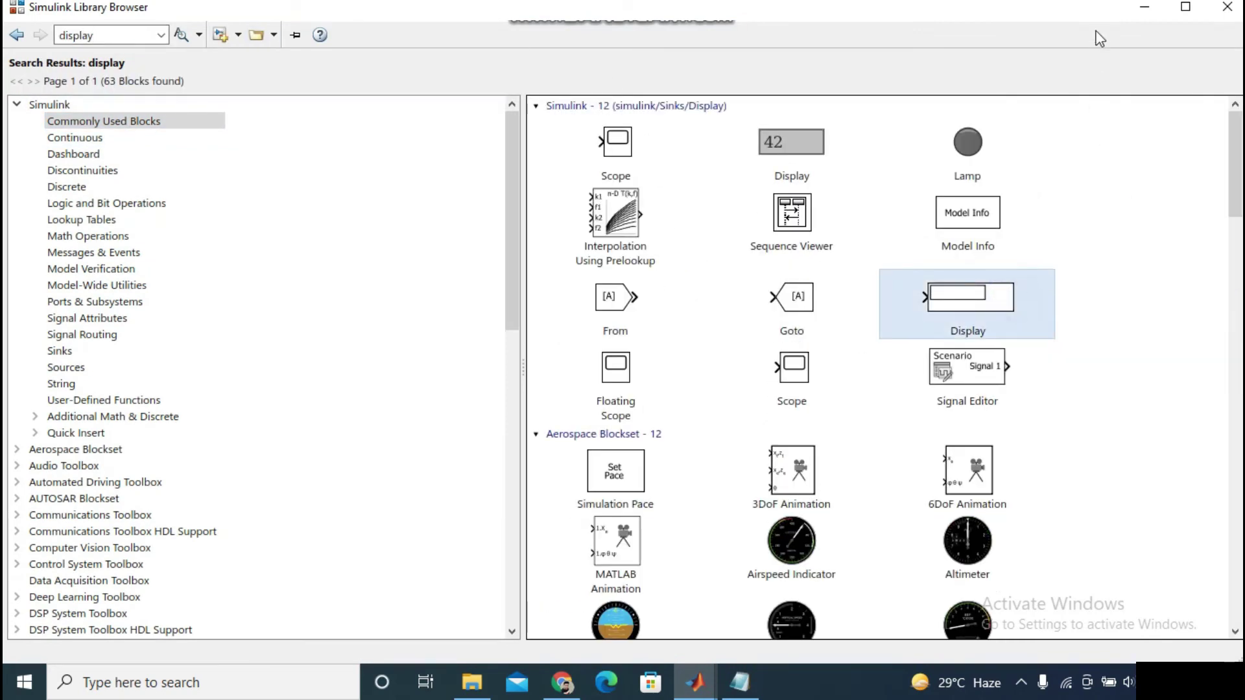
pyautogui.click(1144, 8)
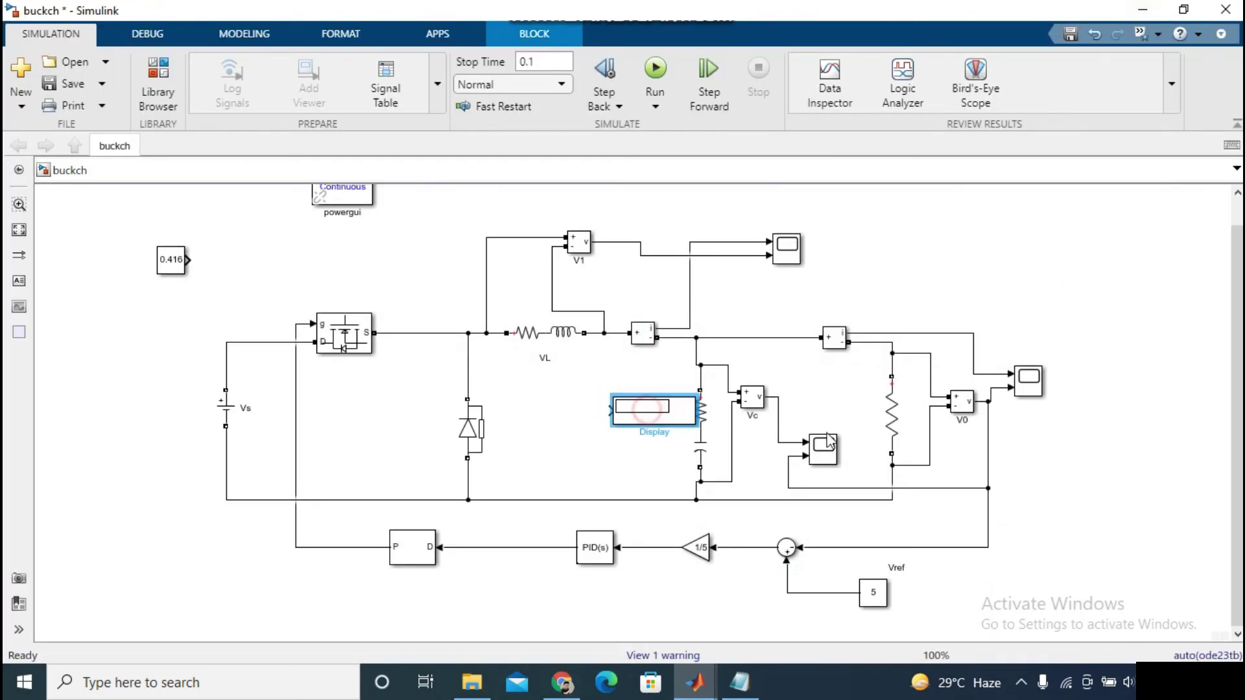
pyautogui.moveTo(645, 408); pyautogui.dragTo(1071, 494)
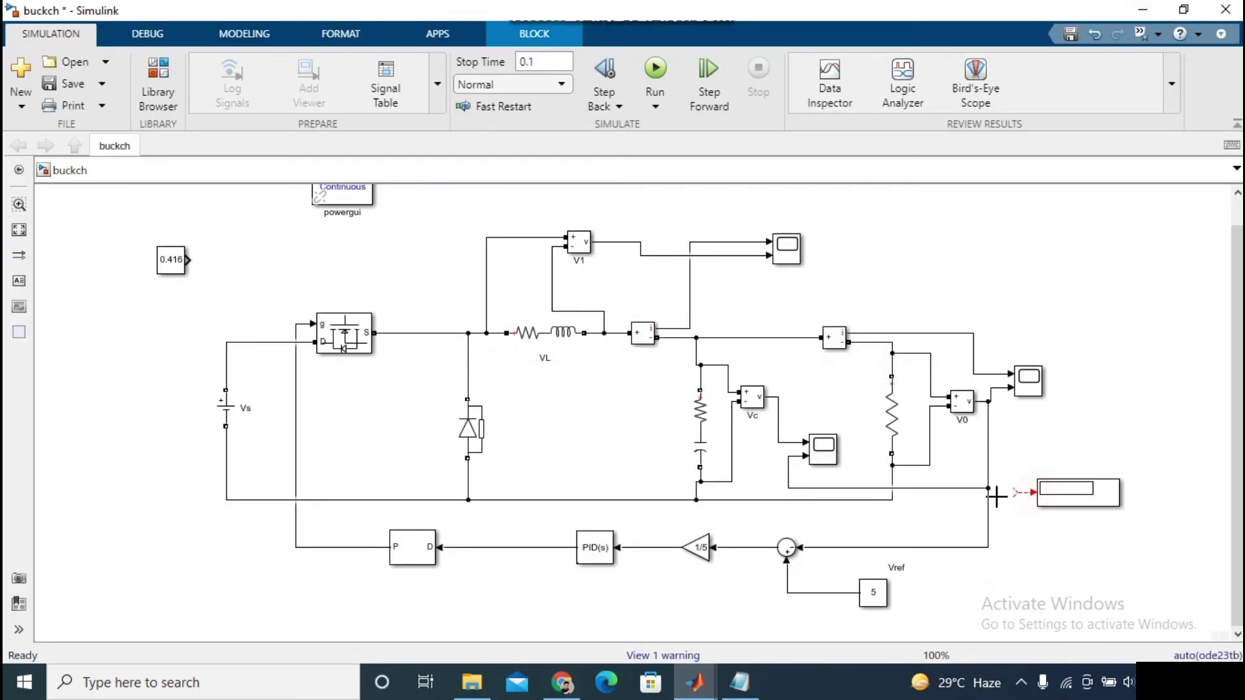
pyautogui.moveTo(996, 497); pyautogui.dragTo(988, 488)
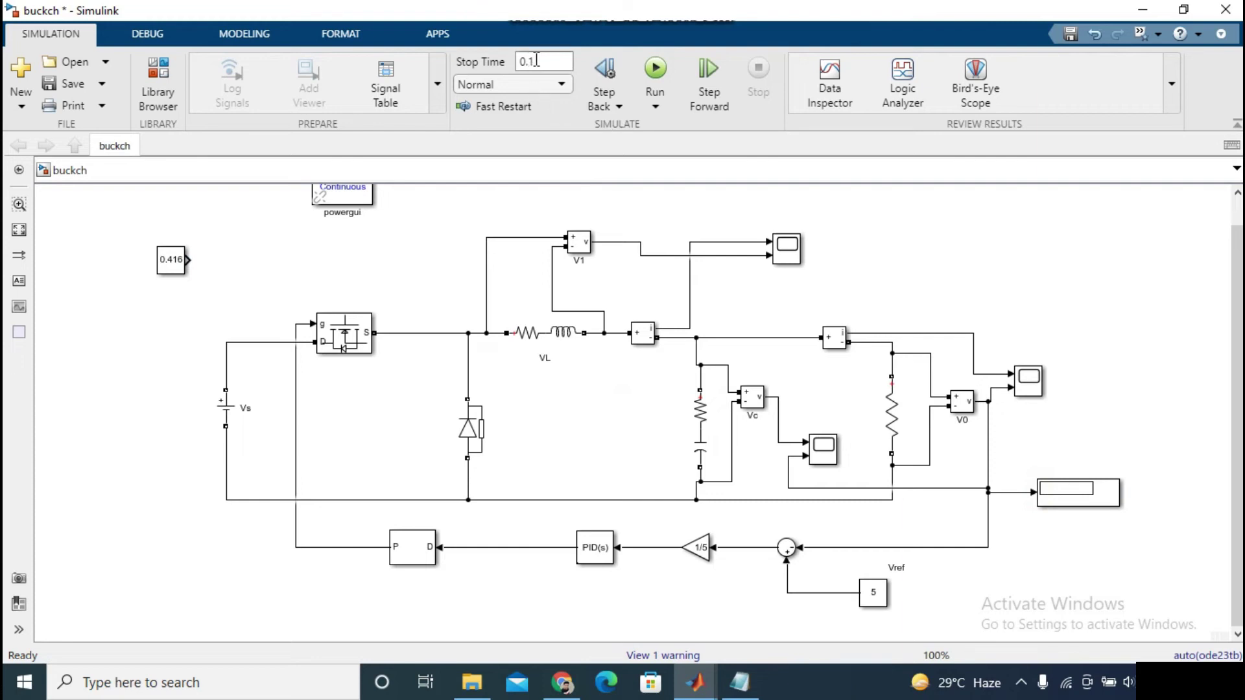
# - Set the simulation stop time to 2, run the model and check the output voltage on the Display block
pyautogui.doubleClick(536, 60)
pyautogui.write('2')
pyautogui.click(655, 71)
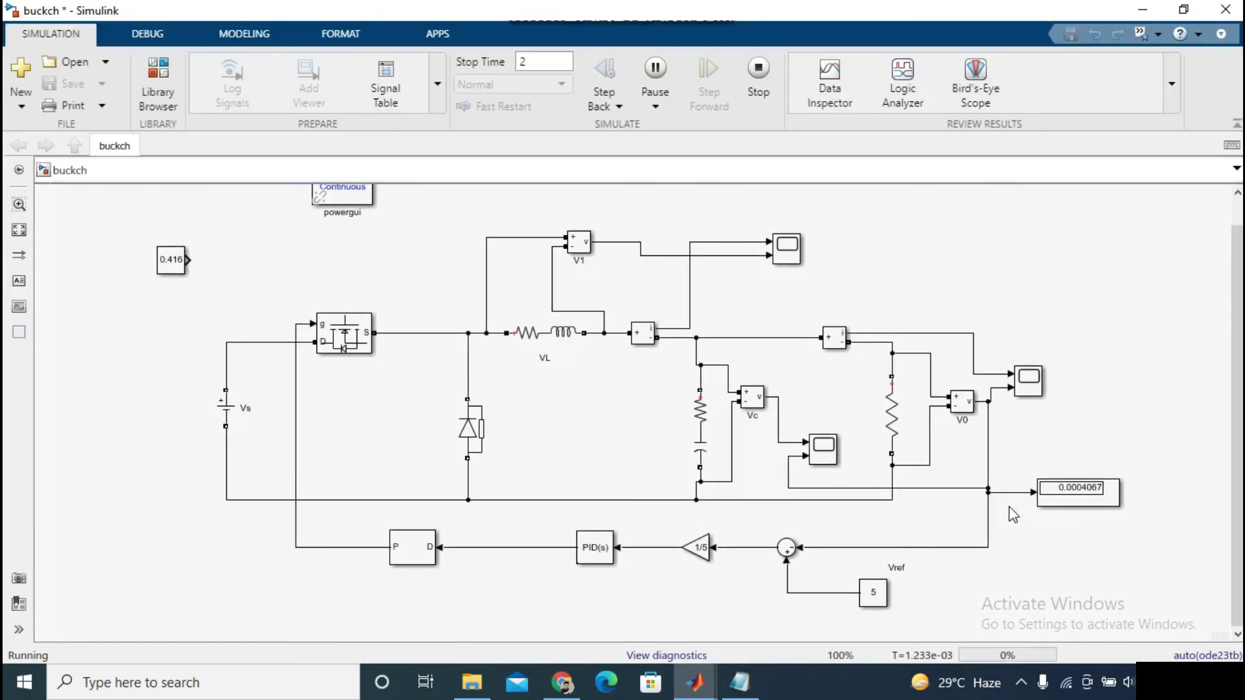
pyautogui.scroll(2, 1151, 500)
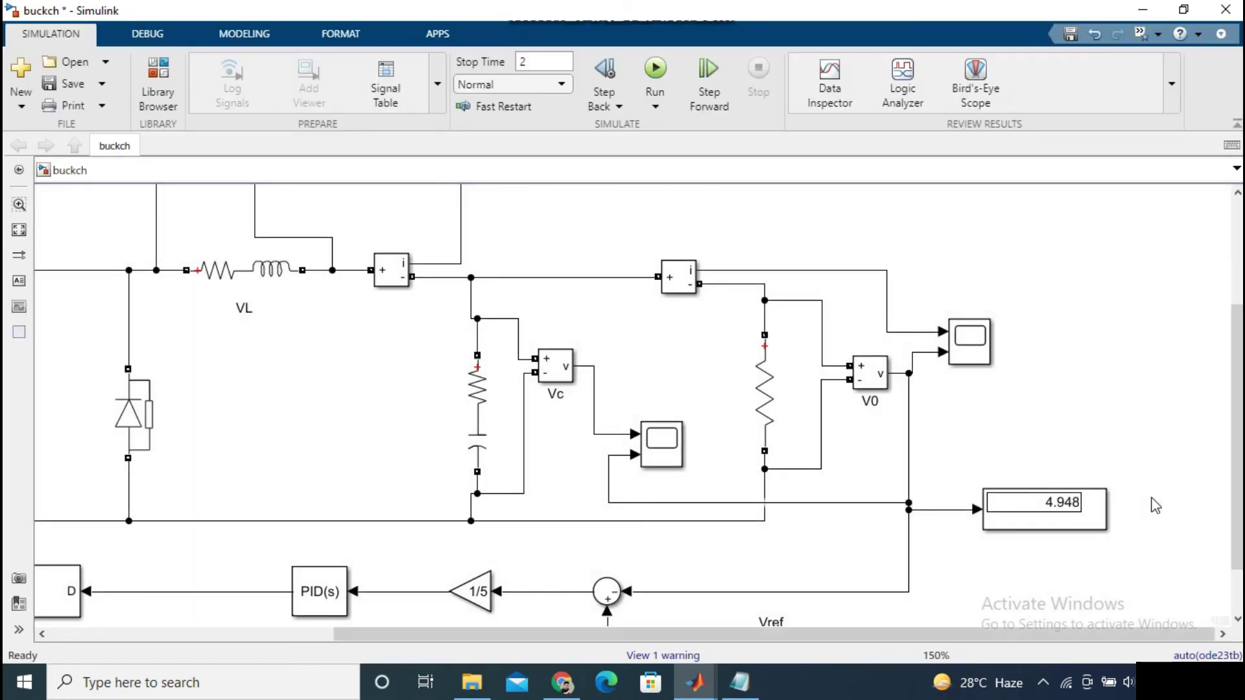
pyautogui.click(1037, 503)
# - Open the load current and V0 scope and zoom into the output voltage near 1.83 s to examine its ripple
pyautogui.click(972, 354)
pyautogui.doubleClick(971, 350)
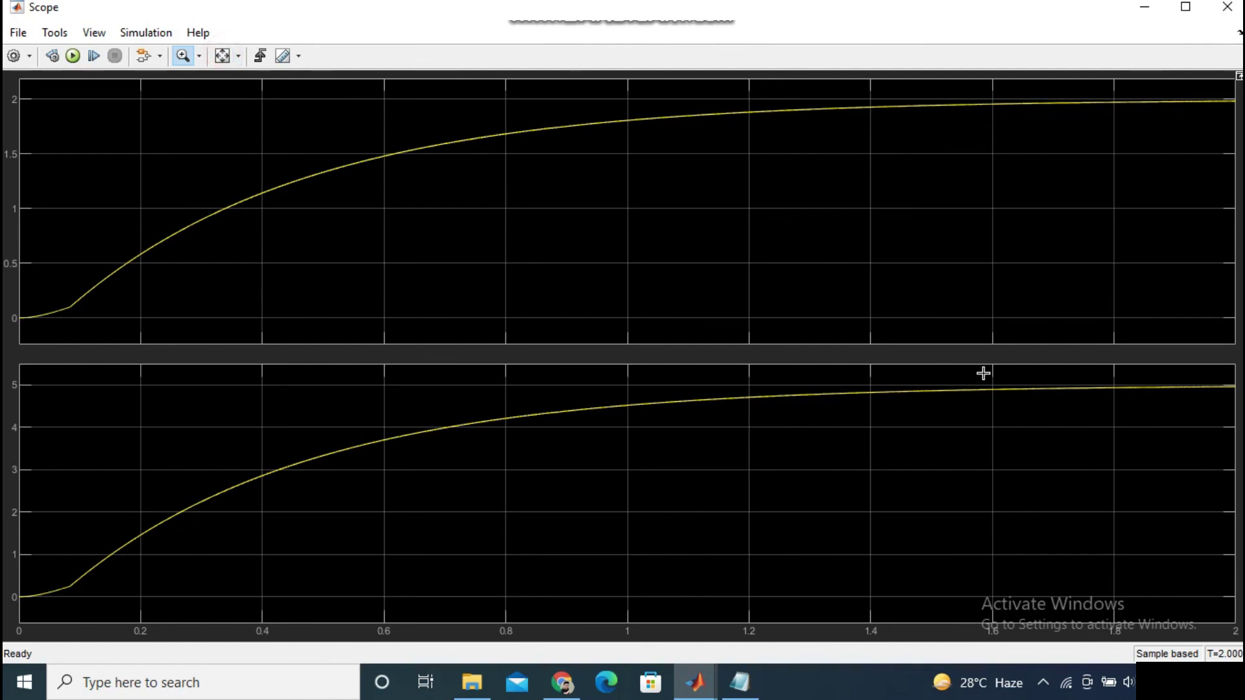
pyautogui.moveTo(997, 378); pyautogui.dragTo(1151, 418)
pyautogui.moveTo(1064, 430); pyautogui.dragTo(1103, 489)
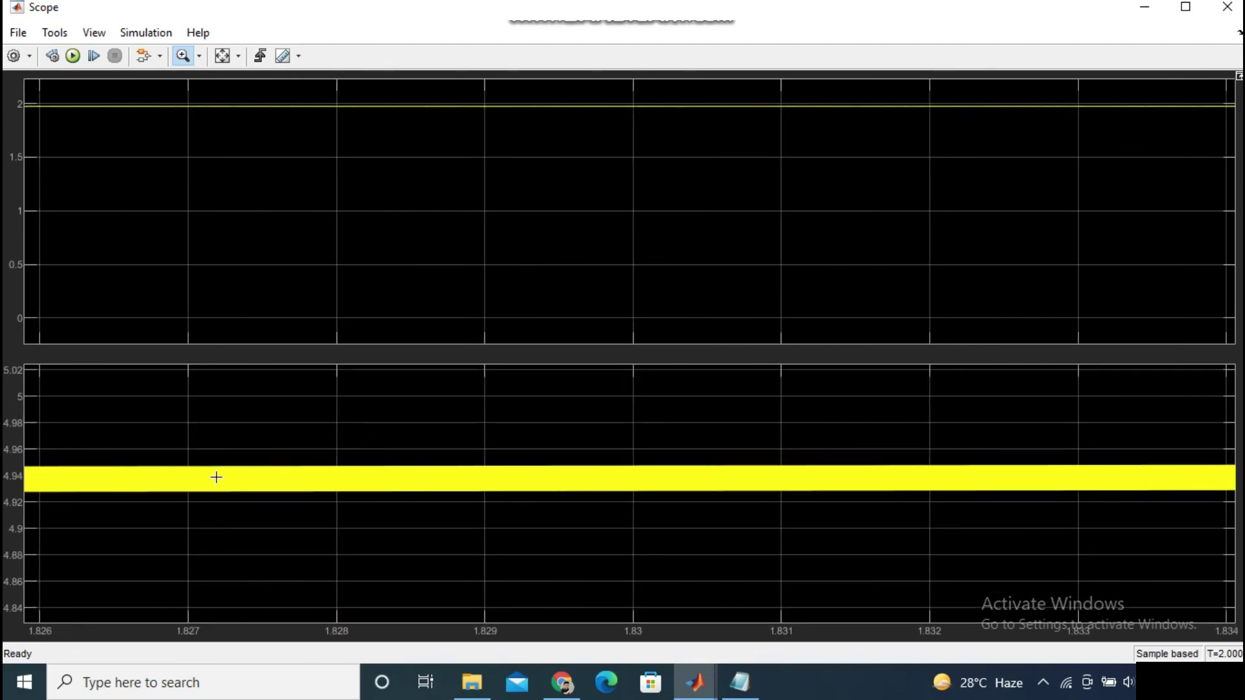
pyautogui.moveTo(457, 469); pyautogui.dragTo(487, 501)
pyautogui.moveTo(458, 369); pyautogui.dragTo(581, 580)
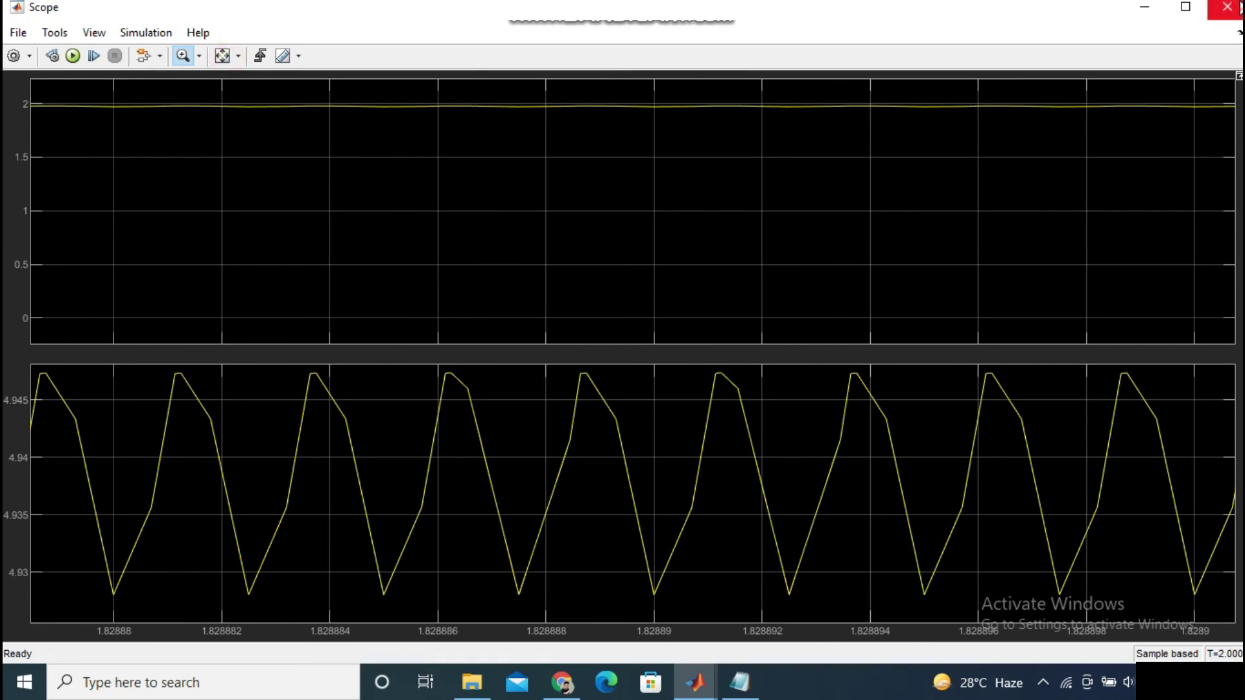
pyautogui.click(1240, 8)
# - Open the scope fed by Vc and V0 to compare the capacitor and output voltage waveforms, and close it
pyautogui.click(750, 407)
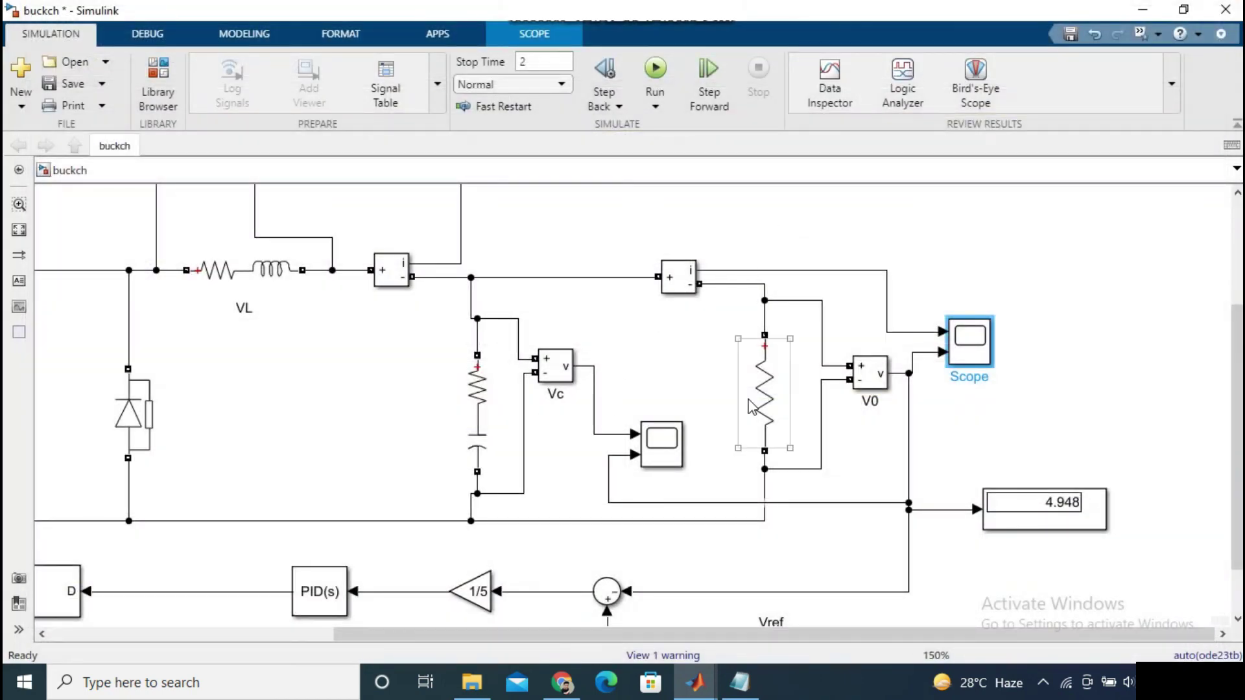
pyautogui.scroll(-3, 750, 407)
pyautogui.click(568, 391)
pyautogui.click(431, 494)
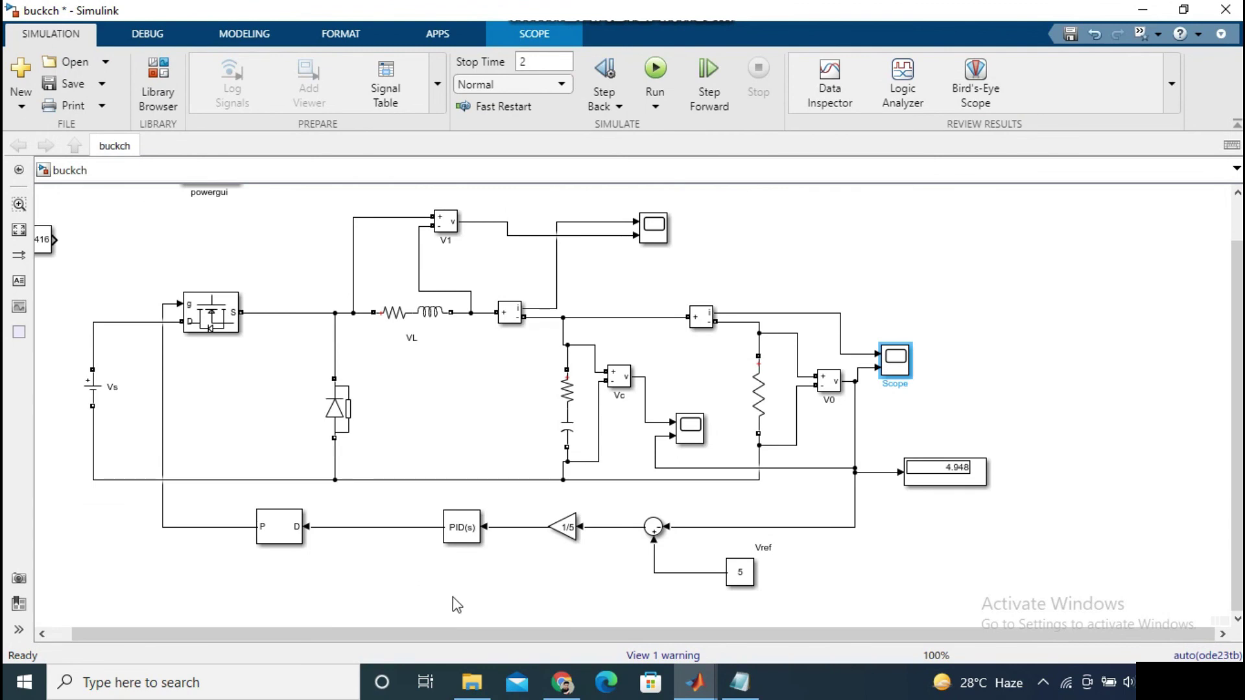
pyautogui.moveTo(463, 636); pyautogui.dragTo(425, 630)
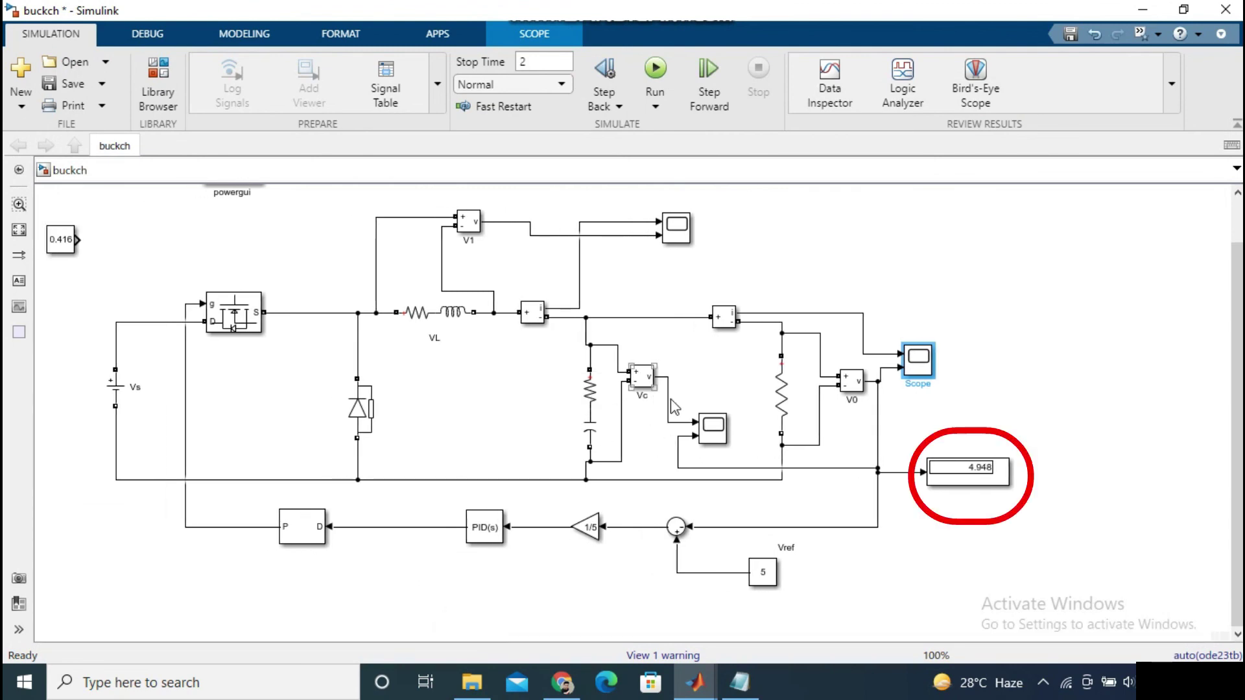
pyautogui.click(708, 428)
pyautogui.click(710, 430)
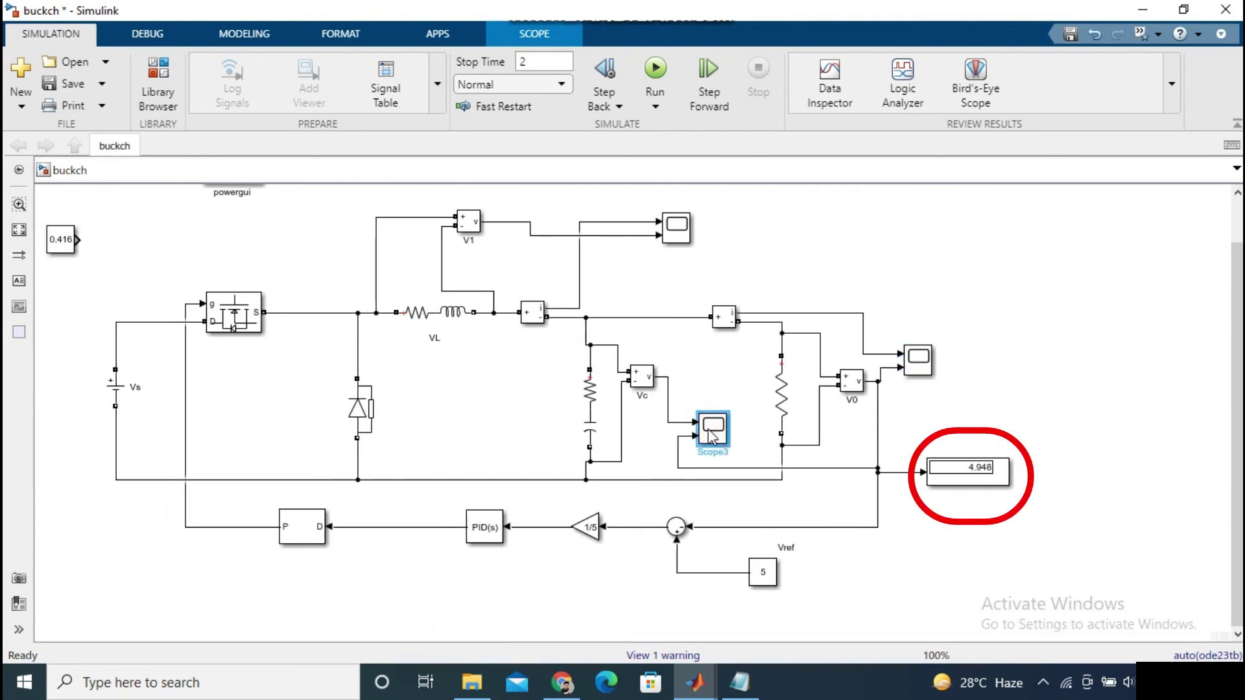
pyautogui.doubleClick(711, 432)
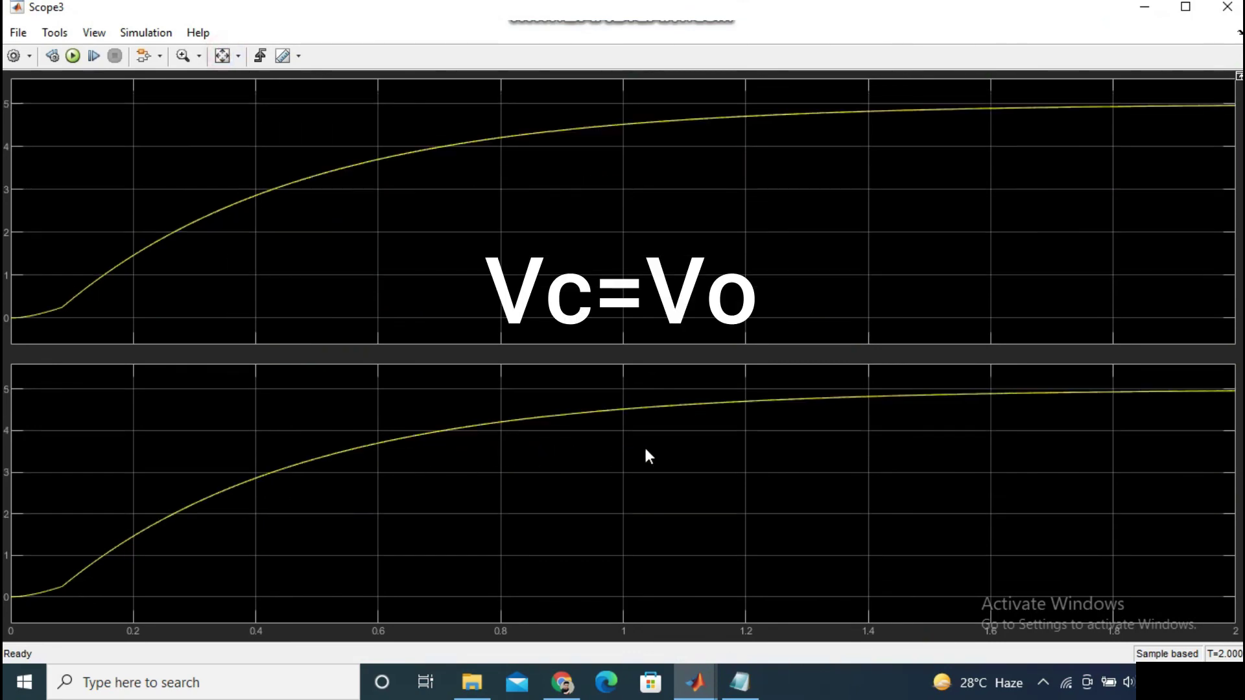
pyautogui.click(1227, 6)
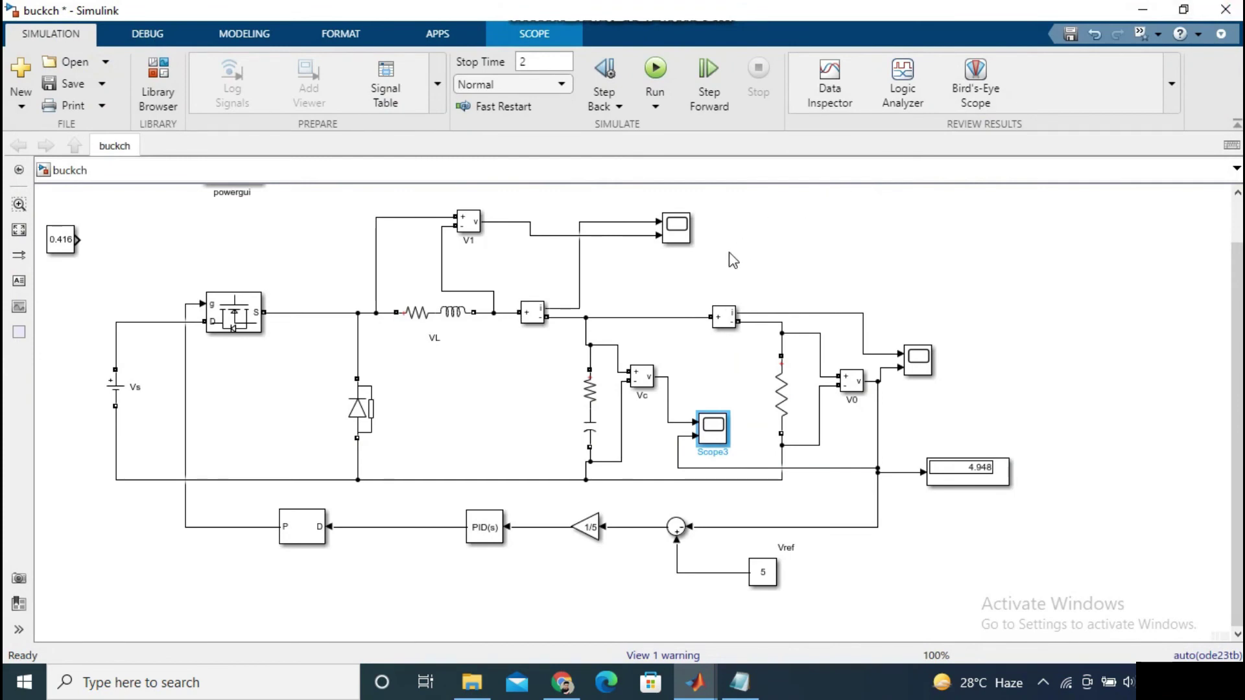
pyautogui.scroll(-1, 733, 259)
pyautogui.moveTo(1237, 340); pyautogui.dragTo(1239, 266)
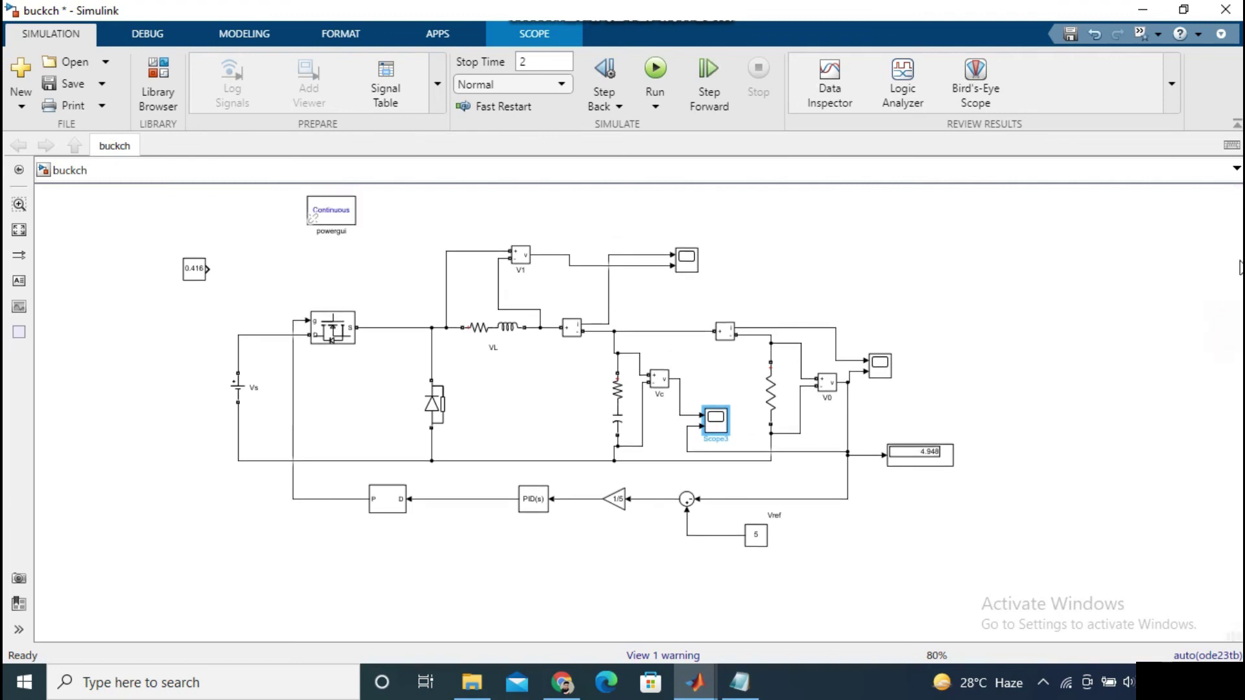